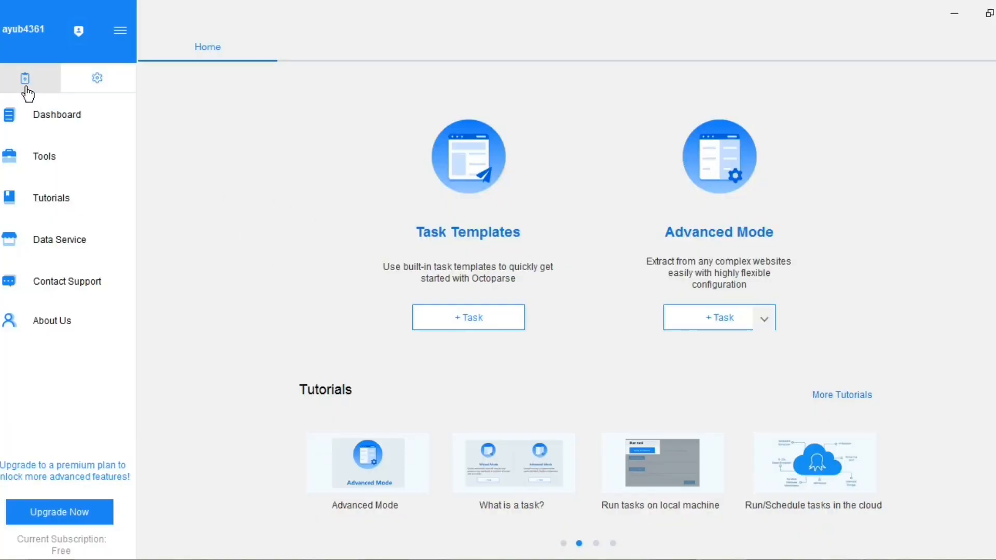
Step: Start a new task in Advanced Mode
left_click(26, 88)
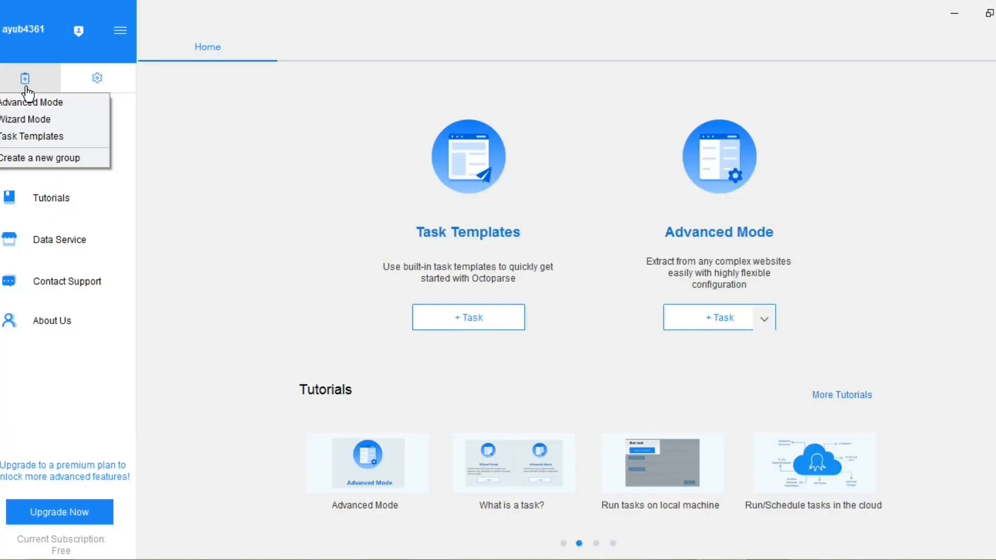
left_click(29, 104)
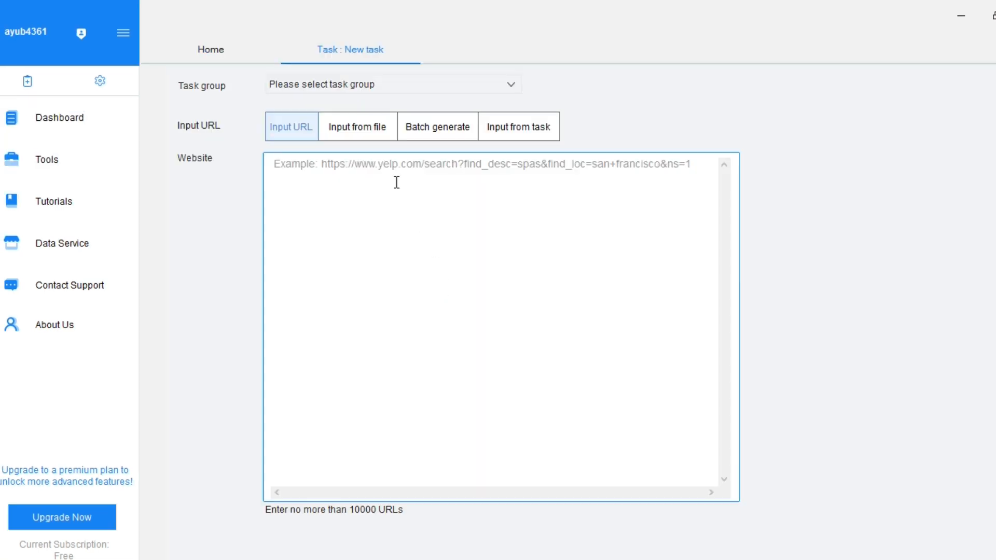
left_click(397, 182)
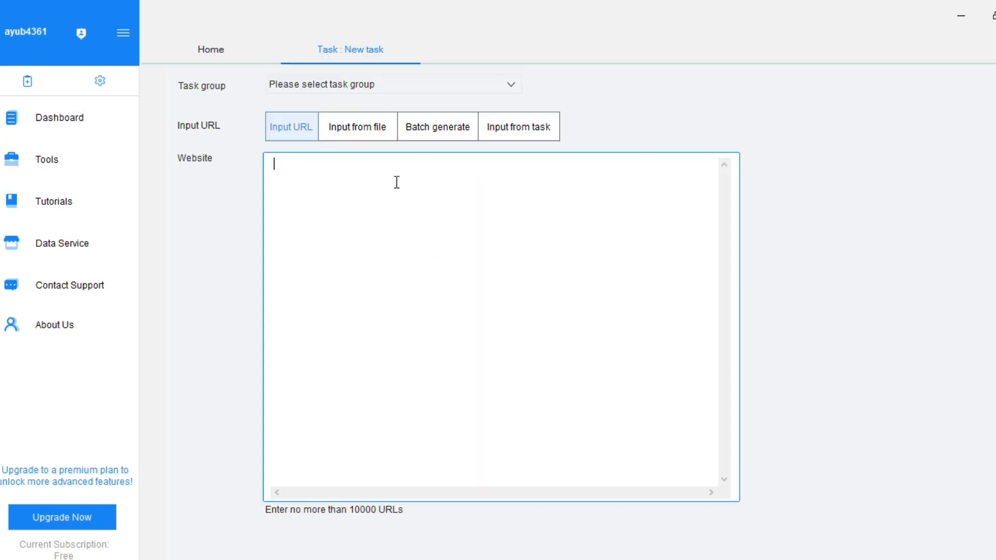
key("alt+Tab")
right_click(145, 392)
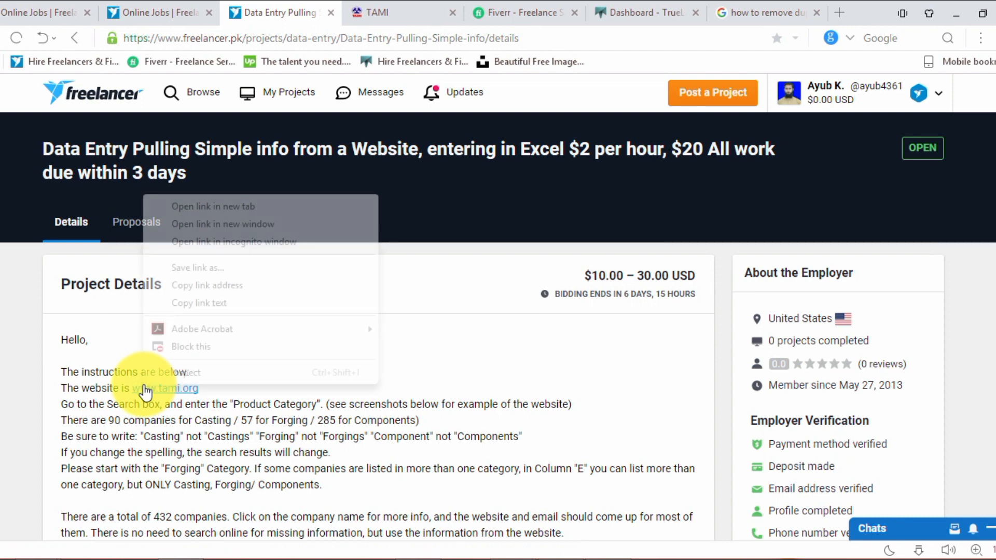
left_click(213, 305)
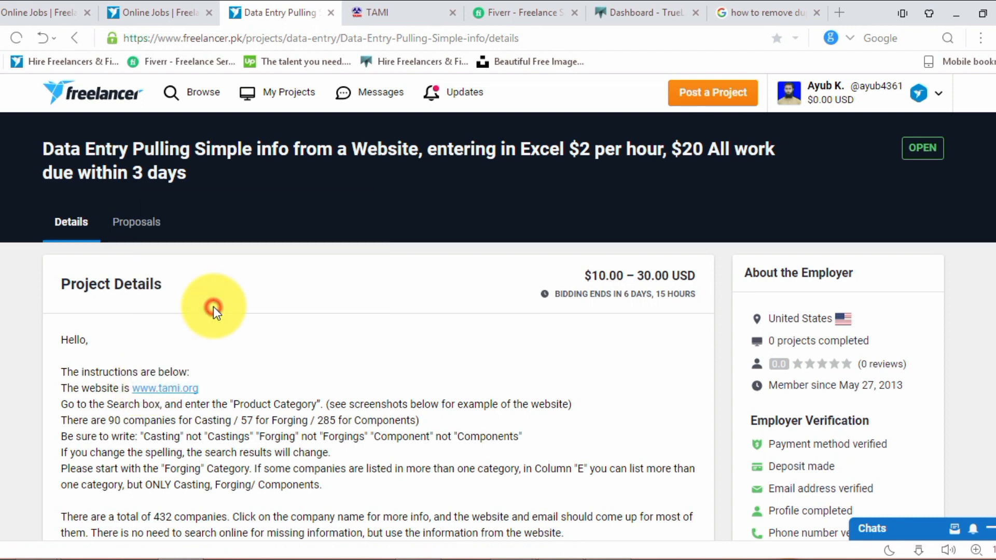
mouse_move(411, 549)
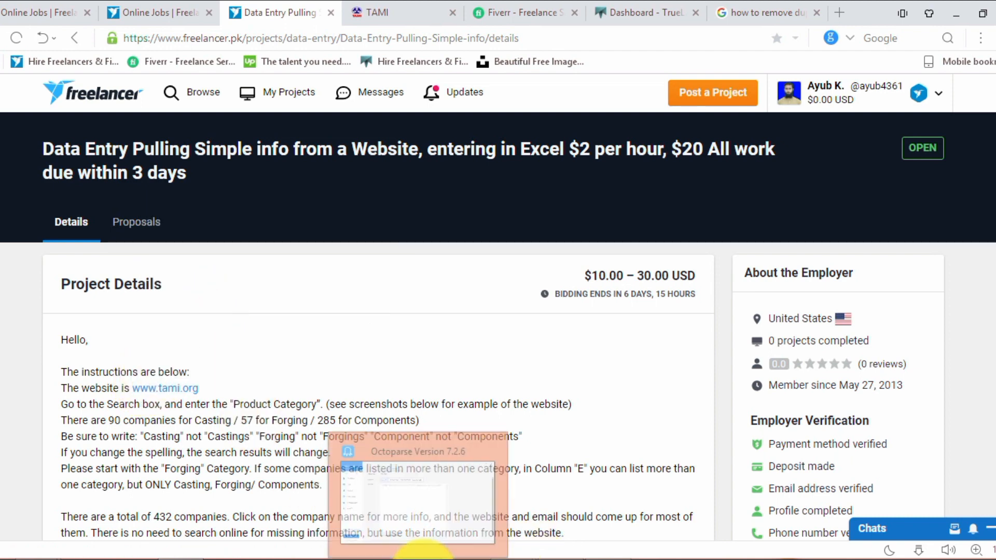
left_click(424, 524)
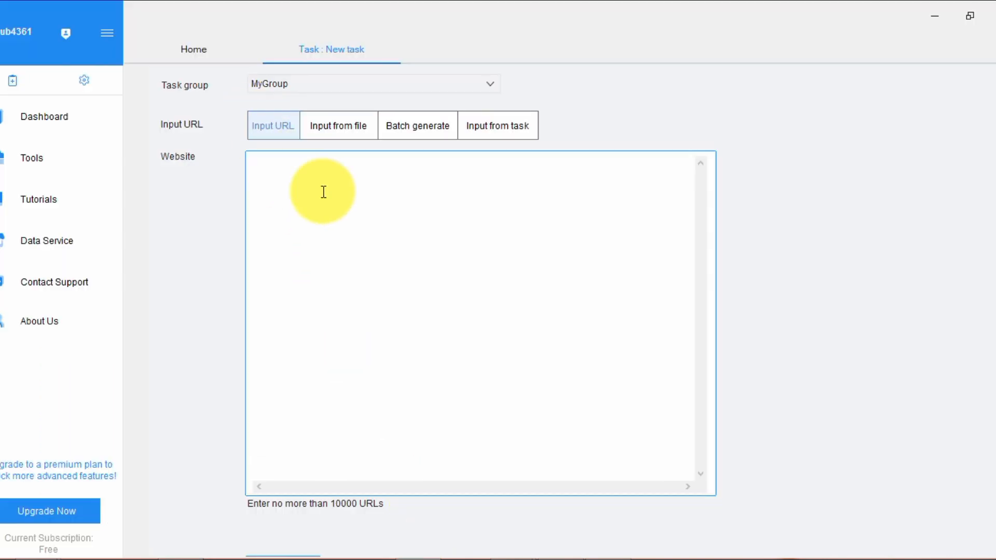
key("ctrl+v")
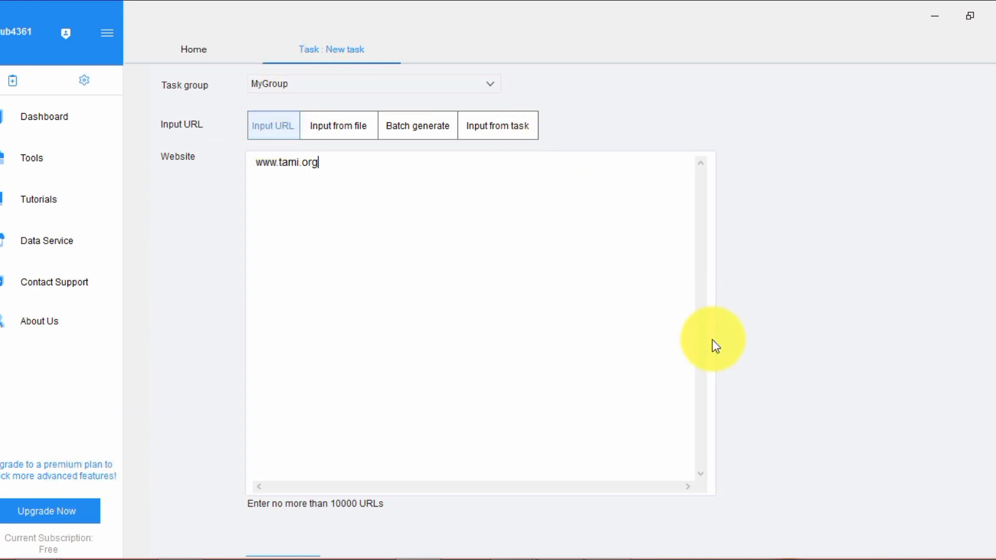
left_click_drag(995, 282, 995, 332)
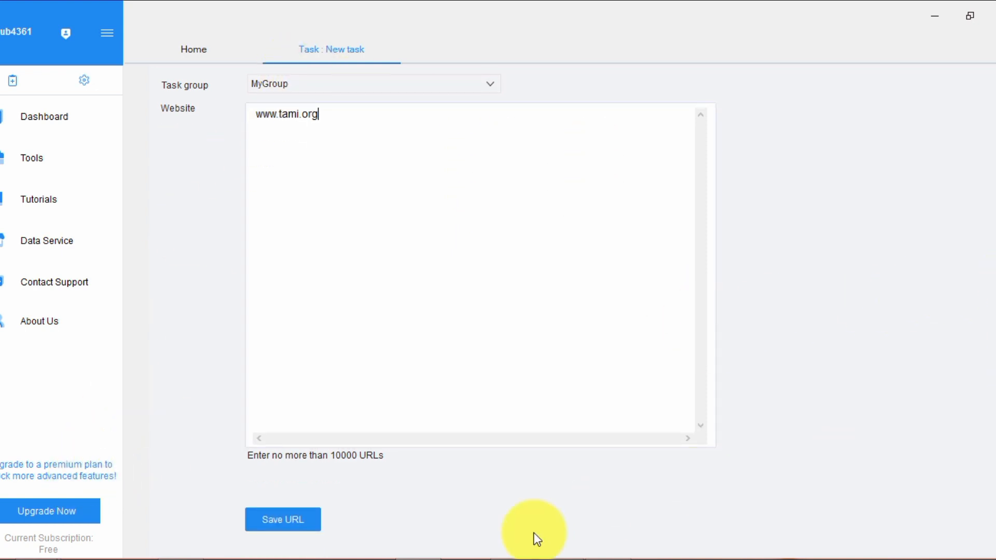
left_click(259, 516)
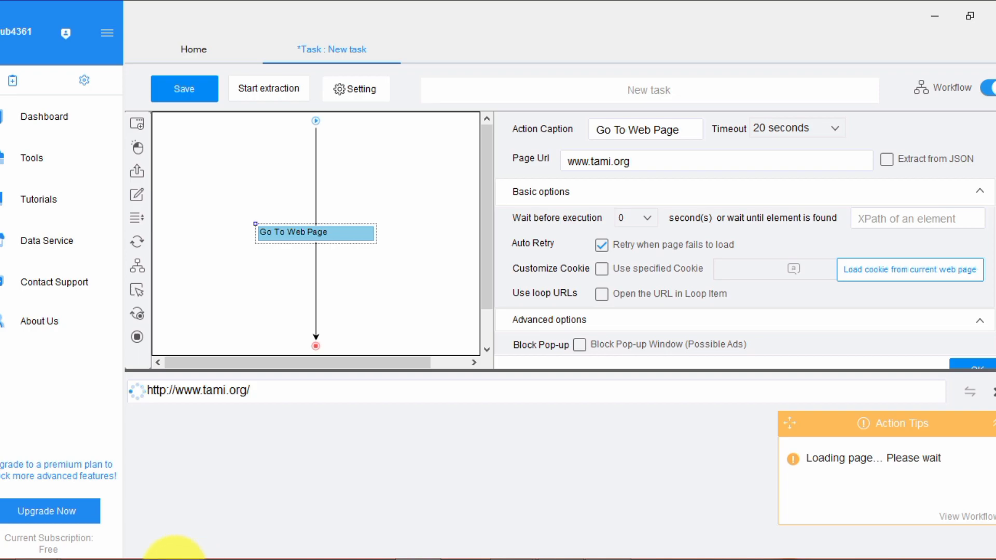
Step: Enter Forging as the text for the site's search box
left_click(174, 557)
scroll(267, 366, "down", 3)
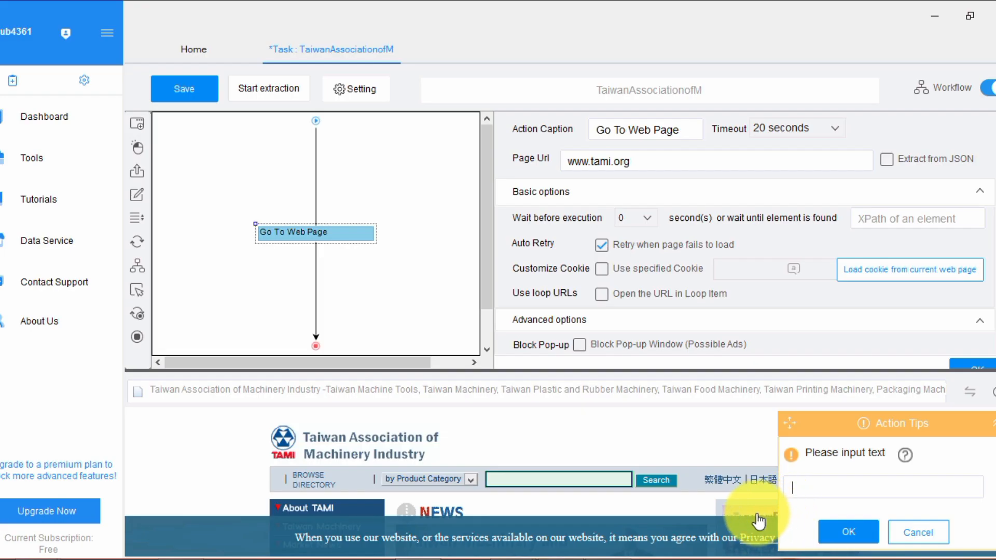
left_click(194, 559)
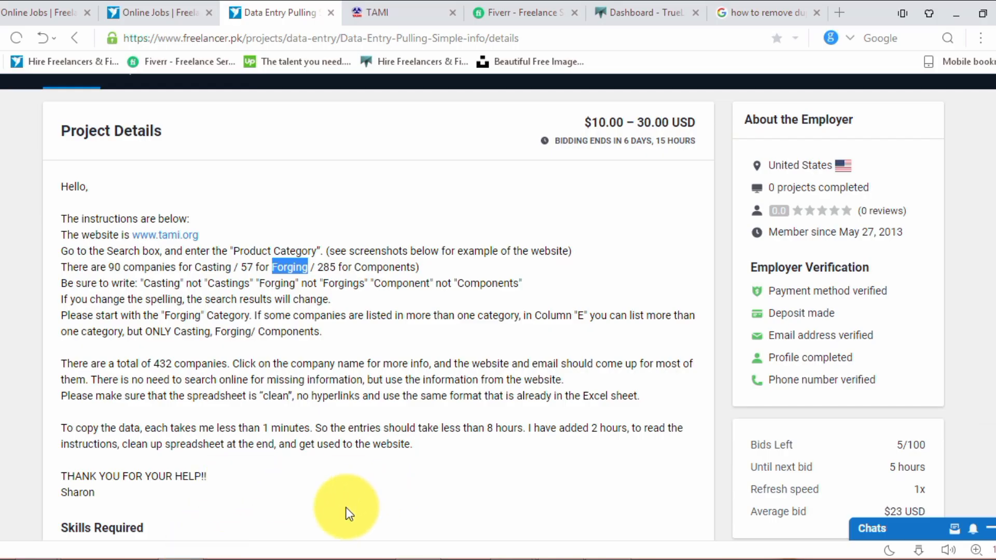
left_click(306, 557)
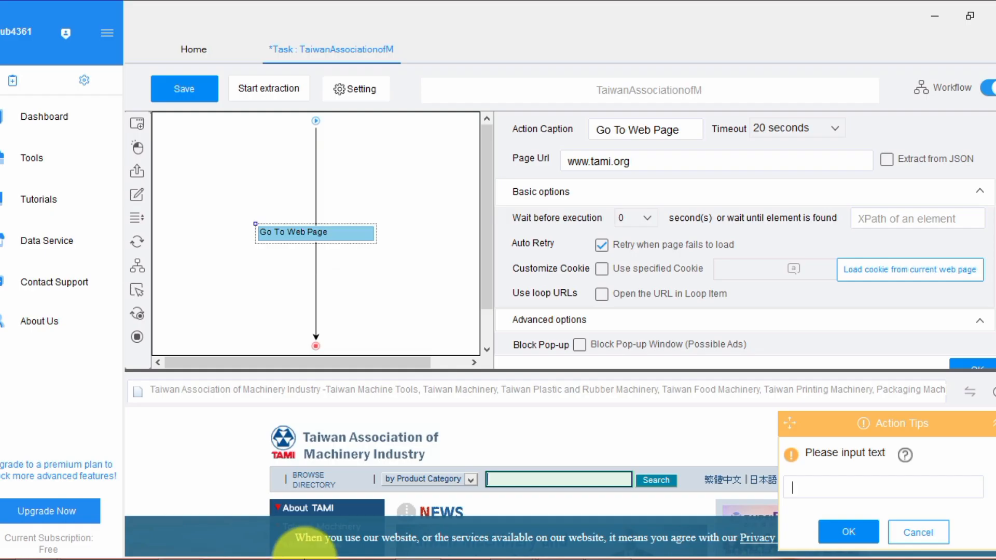
type("Forging")
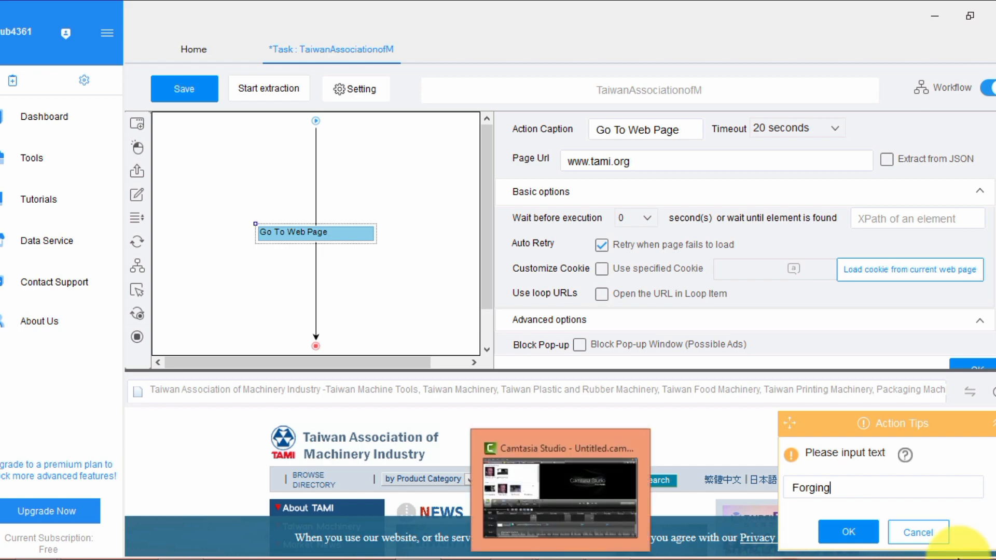
left_click(843, 532)
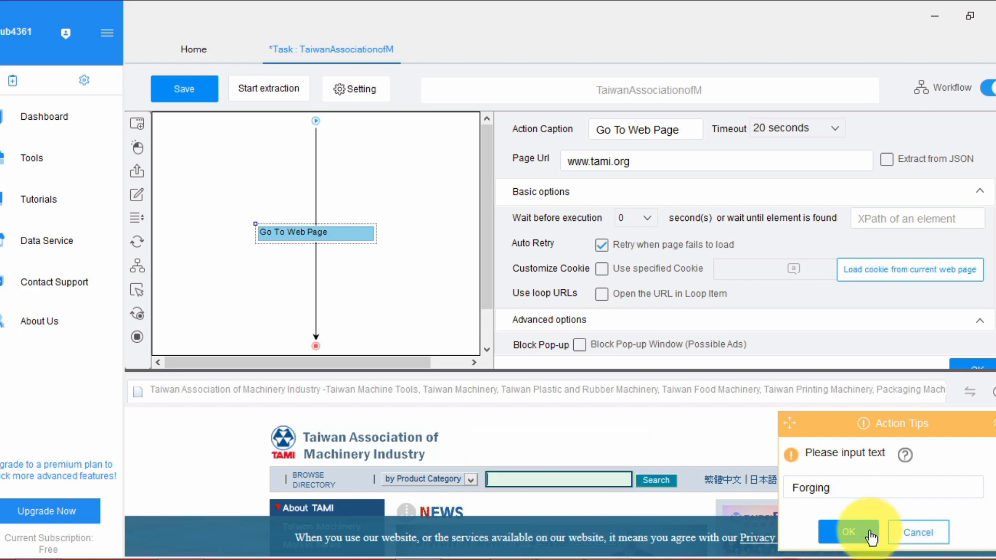
Step: Add a click on the Search button to run the search
left_click(651, 483)
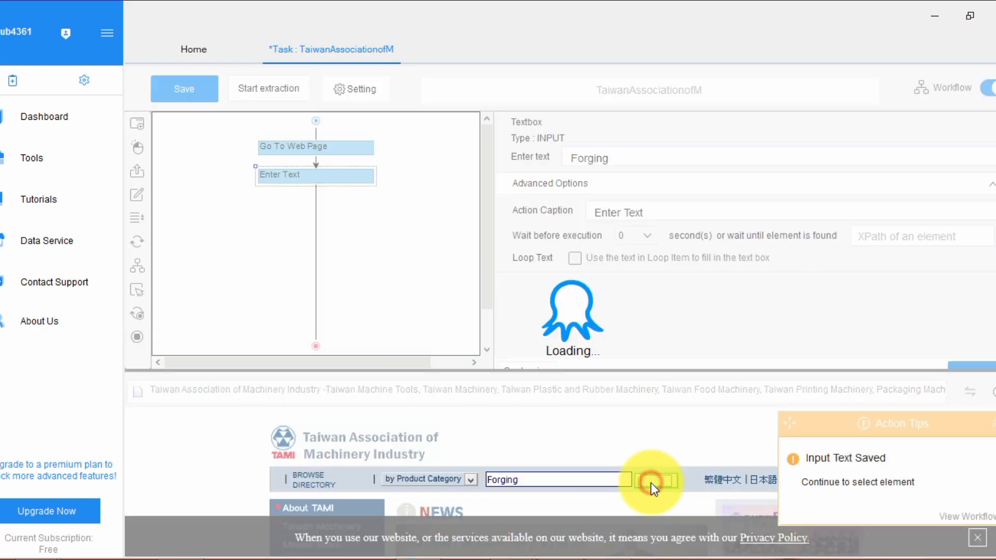
left_click(803, 513)
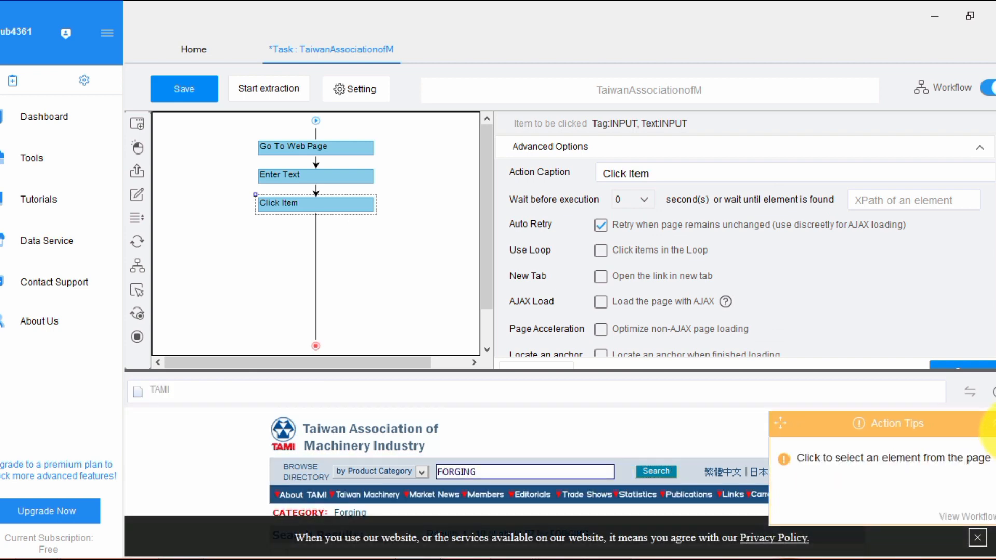
Step: Scroll through the Forging search results page to examine the company listings
scroll(471, 414, "down", 4)
scroll(472, 414, "up", 2)
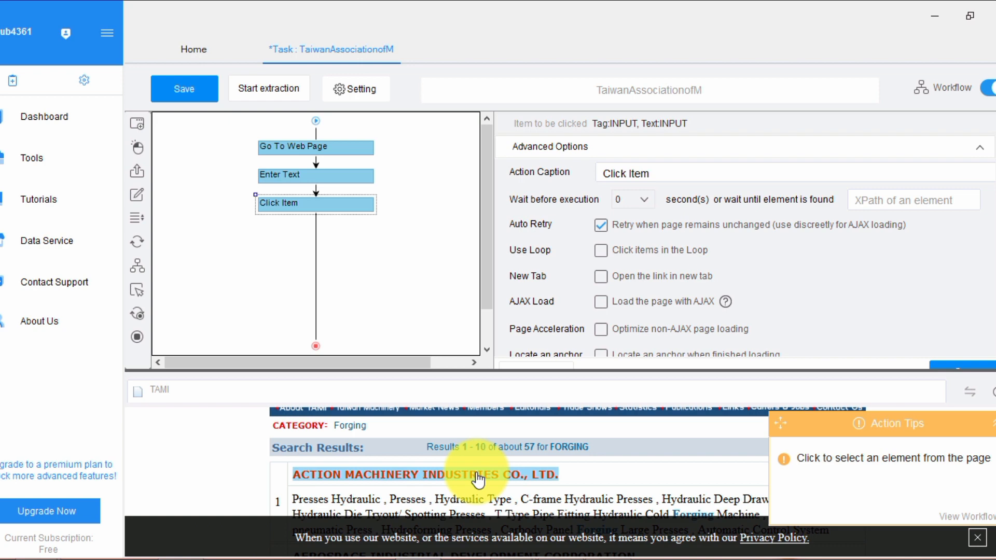
scroll(478, 480, "down", 2)
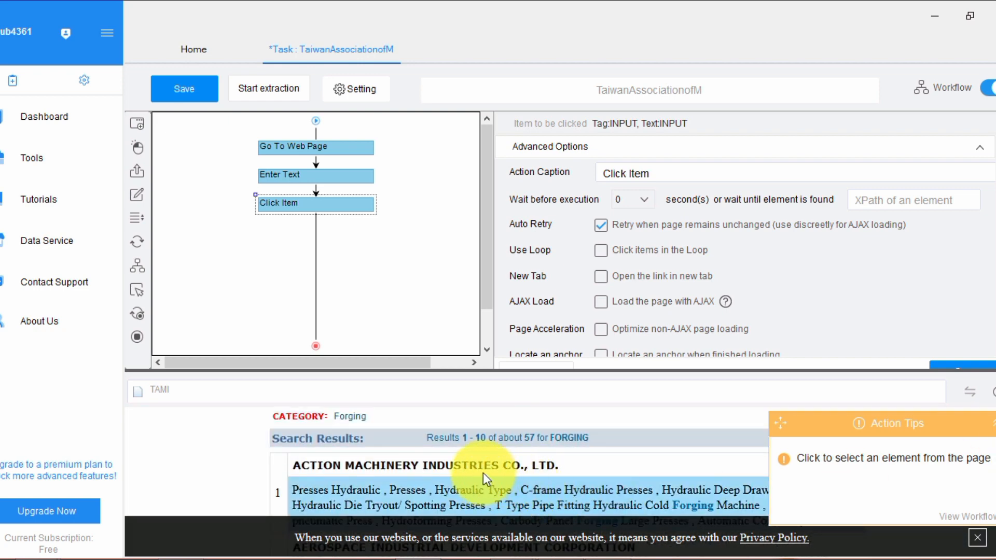
scroll(482, 473, "down", 2)
scroll(481, 472, "up", 2)
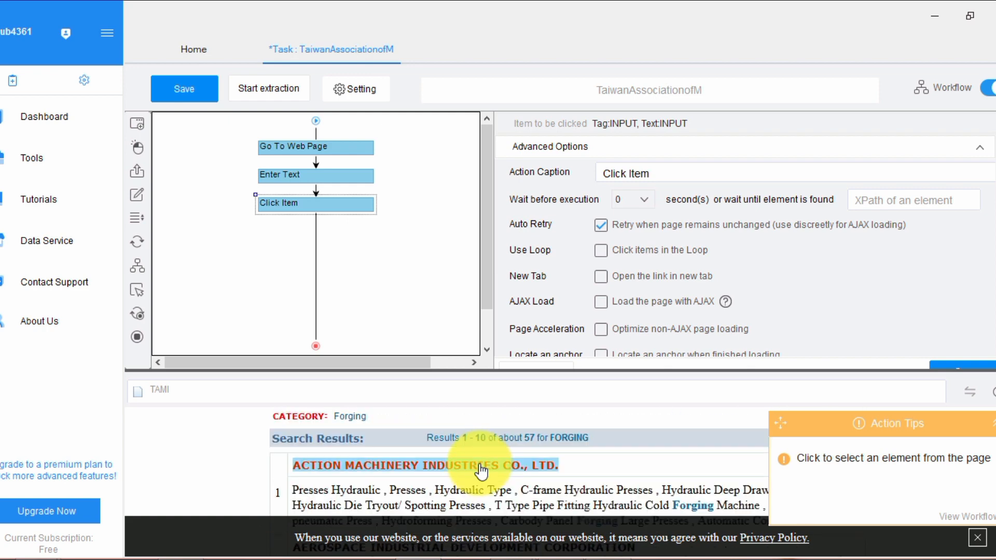
left_click(481, 471)
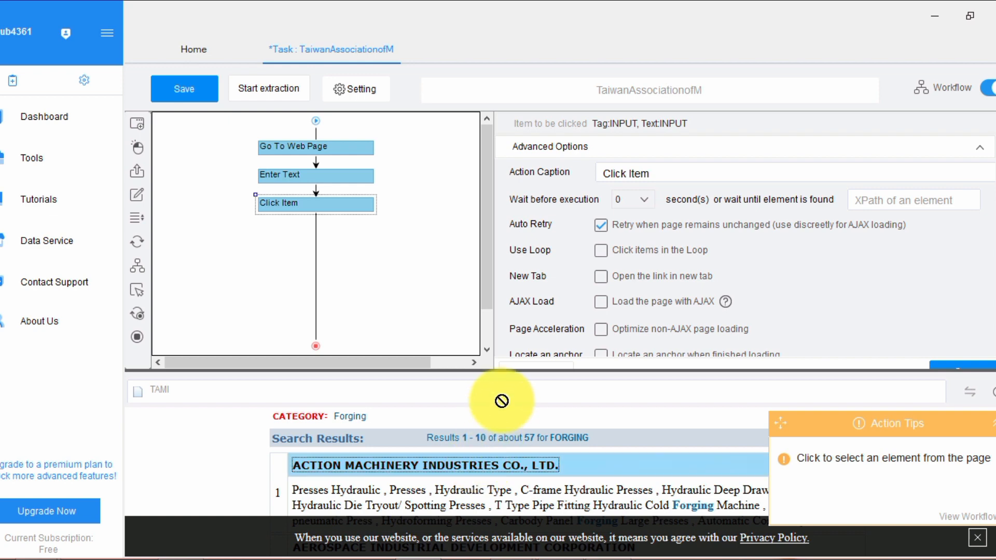
scroll(666, 438, "down", 2)
scroll(679, 446, "up", 2)
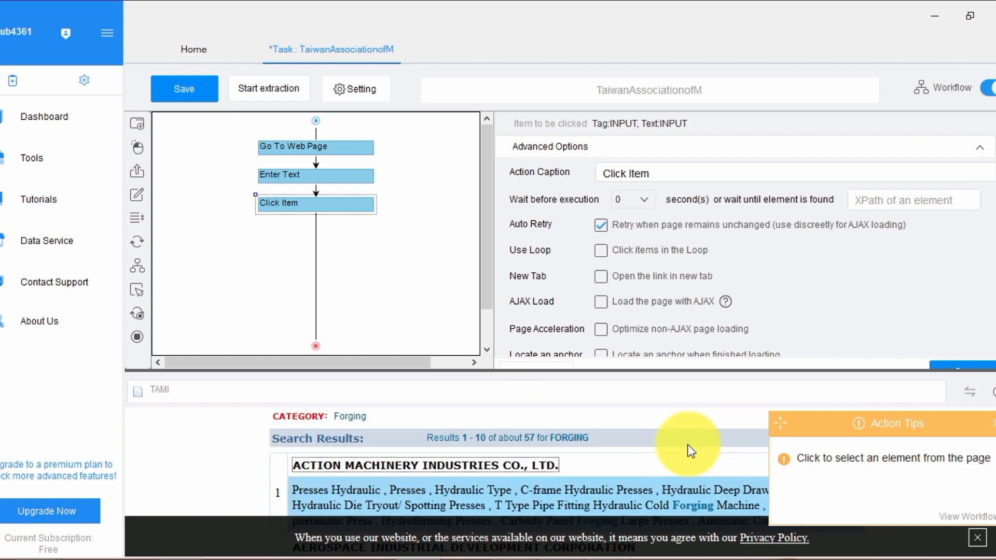
scroll(689, 451, "up", 3)
scroll(693, 384, "down", 5)
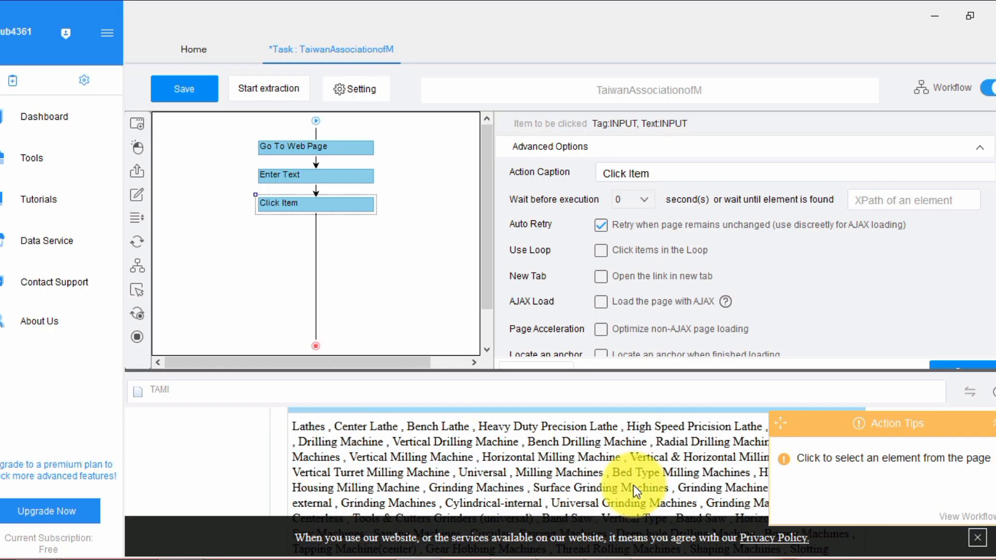
Step: Set the Next link at the bottom of the results as a looped pagination click
scroll(634, 485, "down", 5)
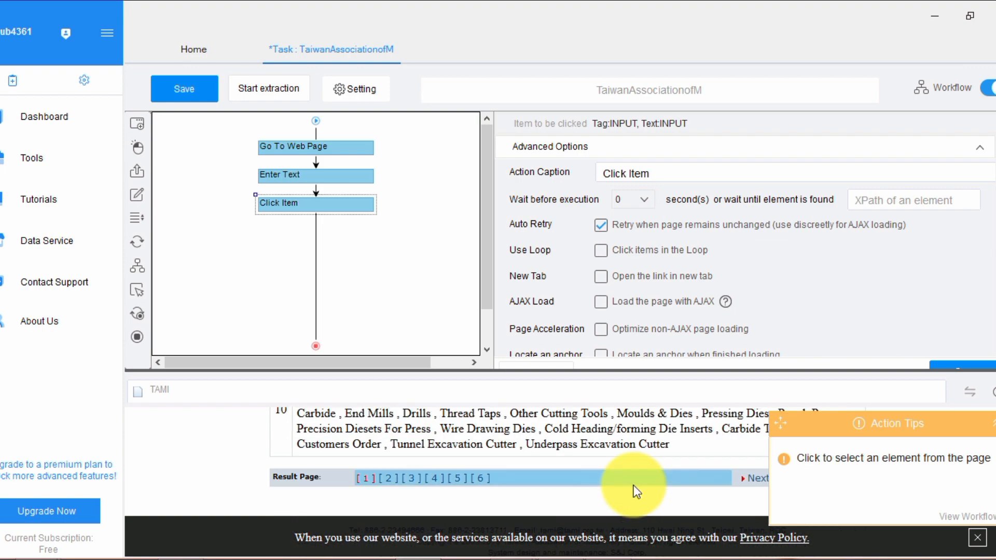
left_click(759, 483)
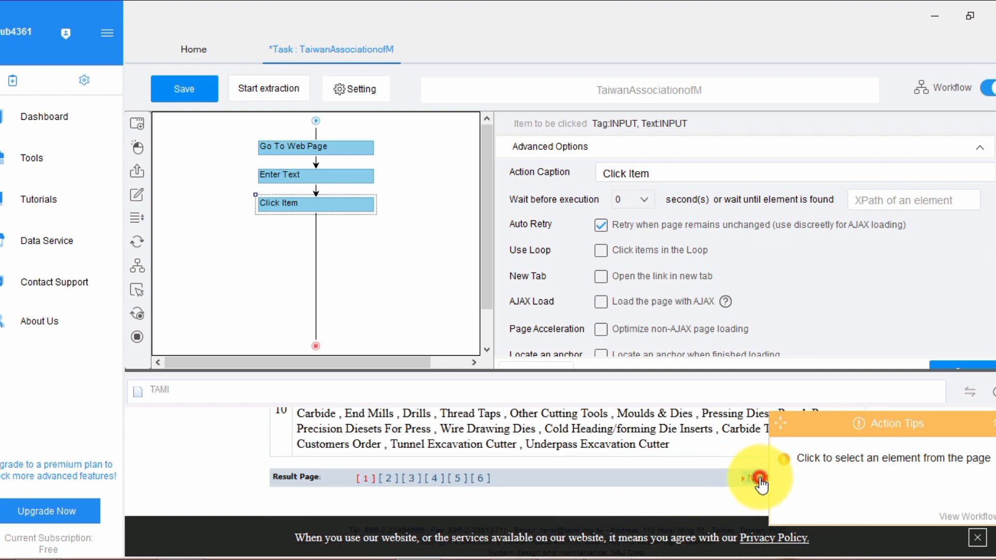
left_click(780, 489)
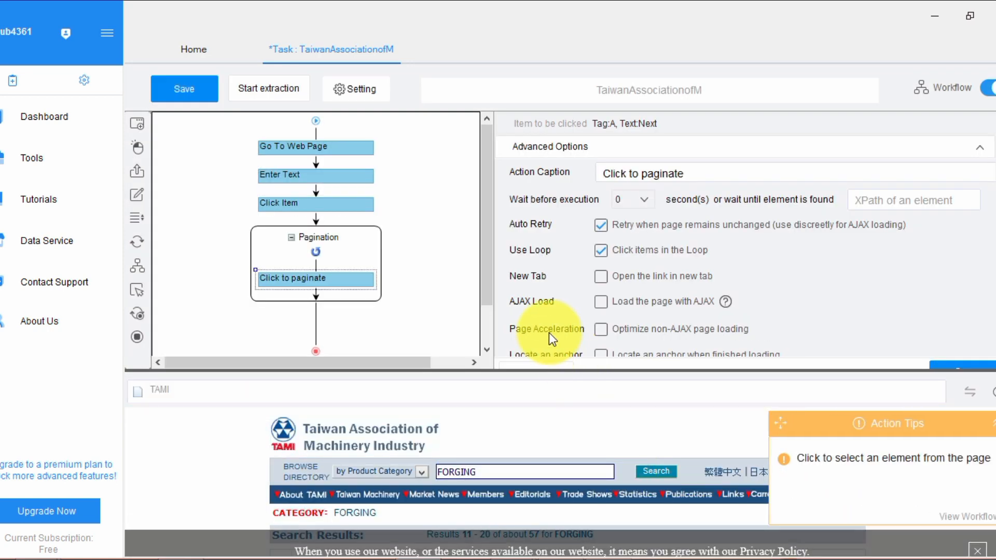
Step: Enlarge the page preview, step through the workflow back to the first results page and select the Pagination loop
scroll(541, 446, "up", 1)
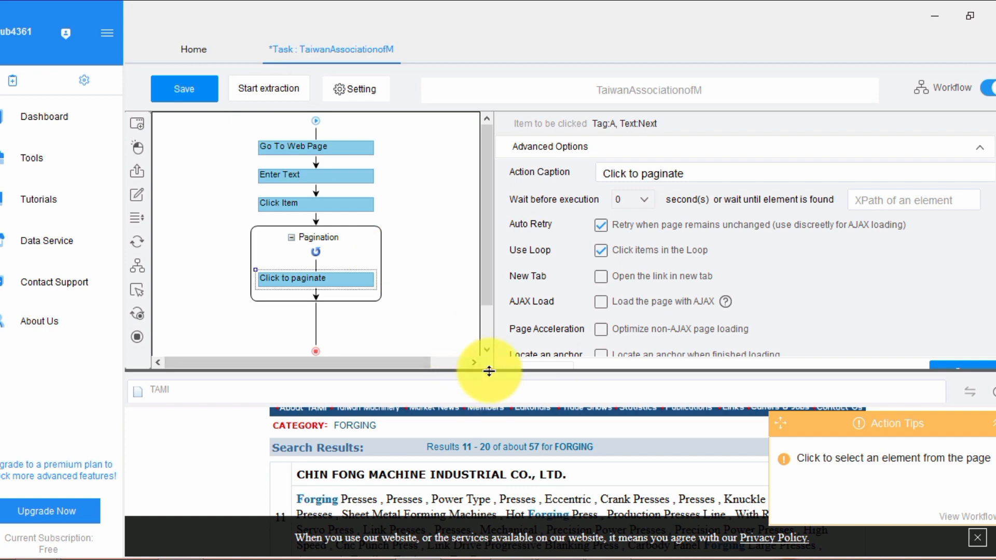
left_click_drag(490, 370, 490, 306)
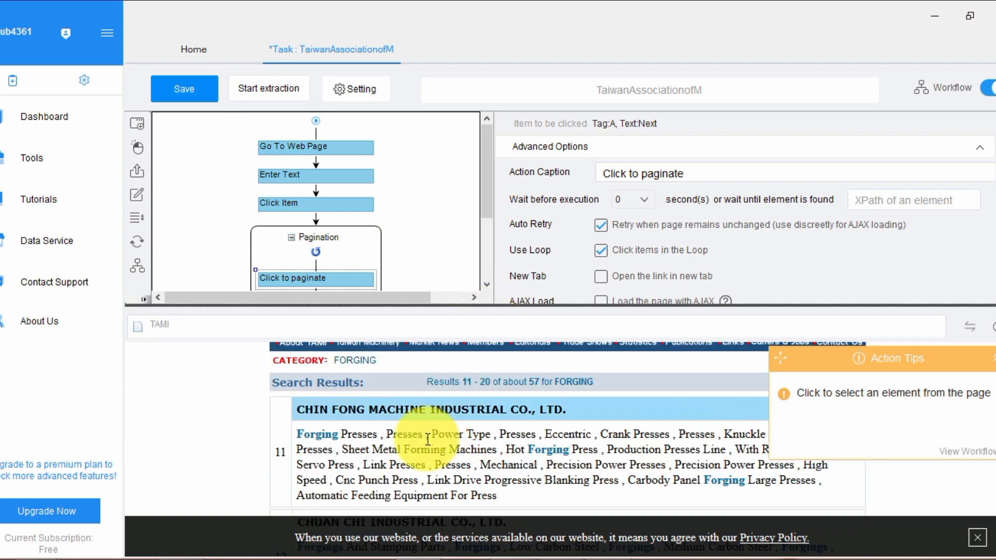
left_click(353, 149)
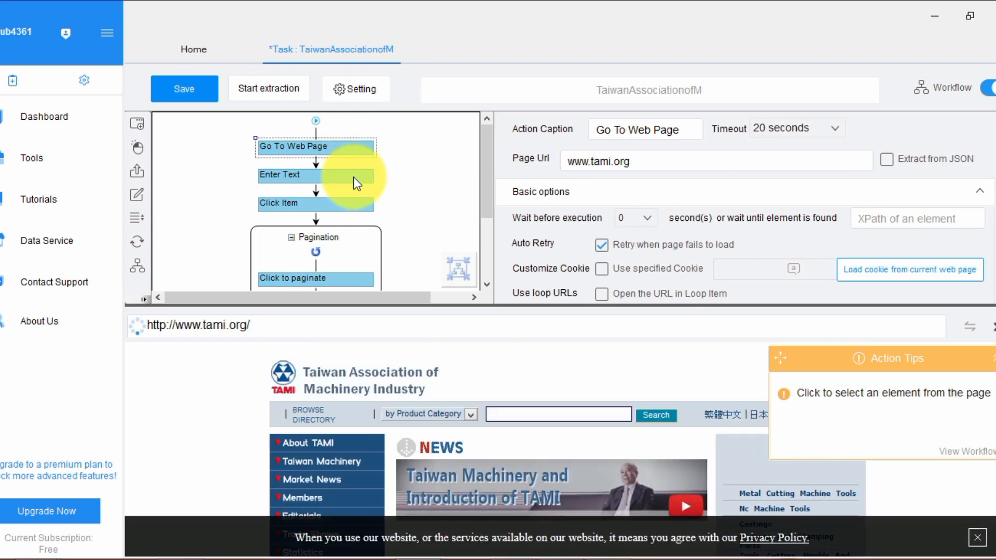
left_click(353, 179)
left_click(346, 210)
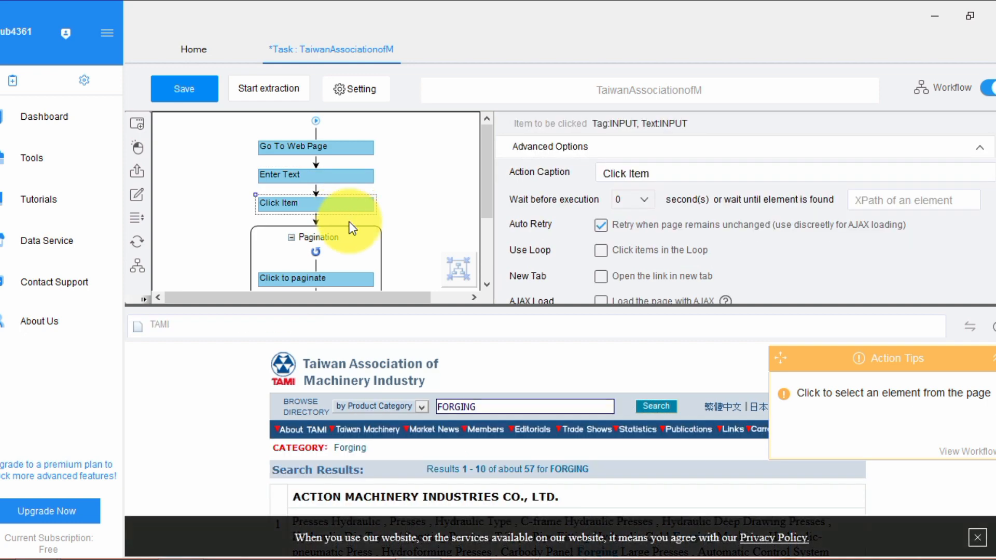
scroll(477, 347, "down", 3)
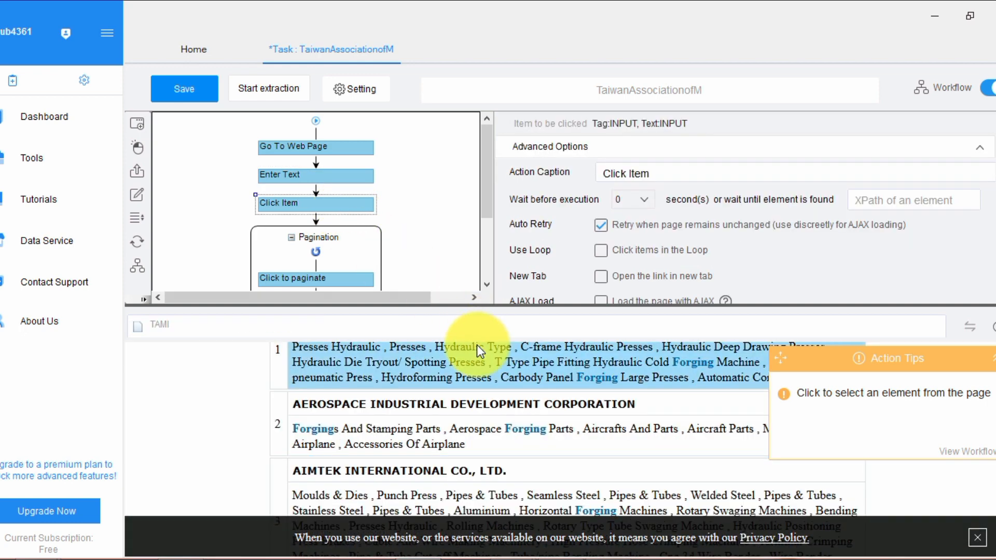
left_click(381, 231)
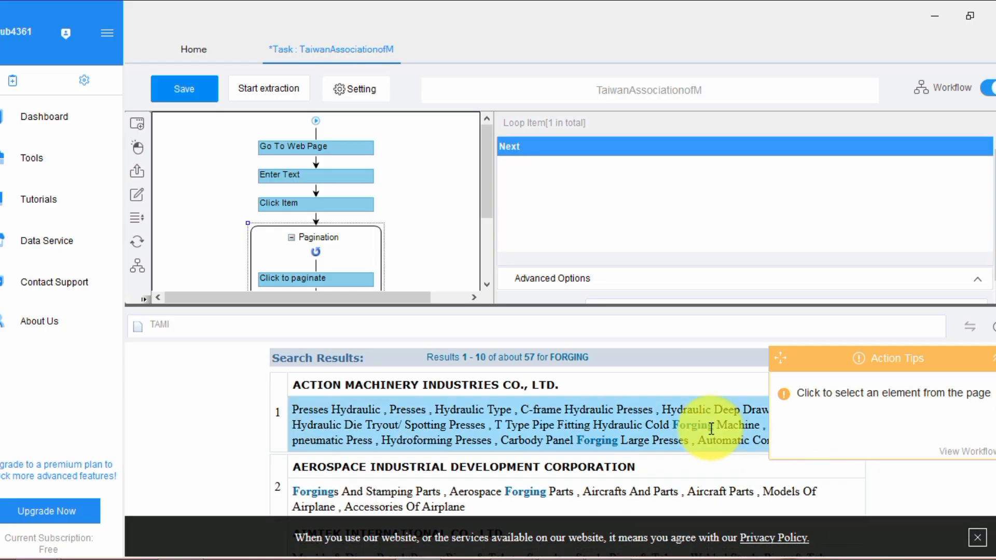
Step: Select the first company name link and then all similar company name links on the page
left_click(512, 384)
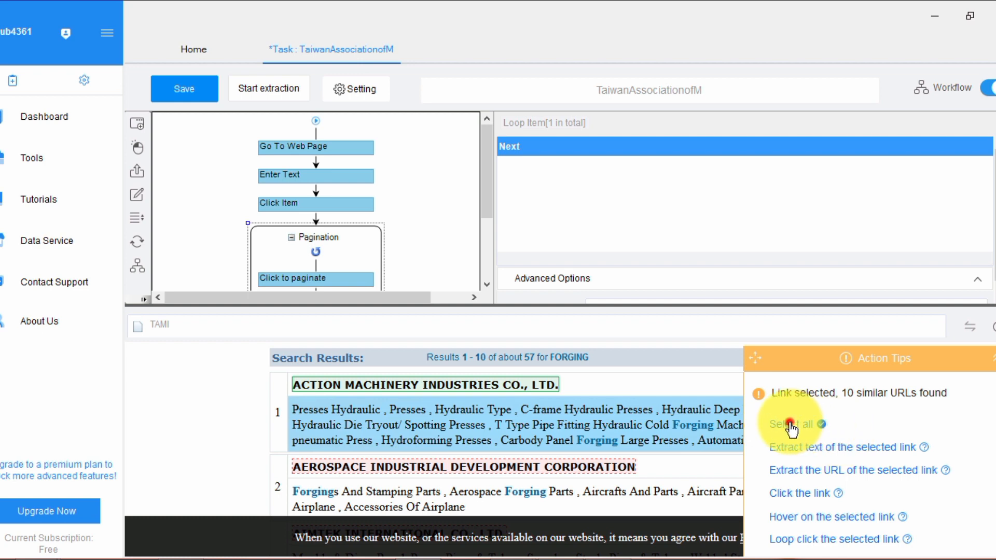
left_click(785, 423)
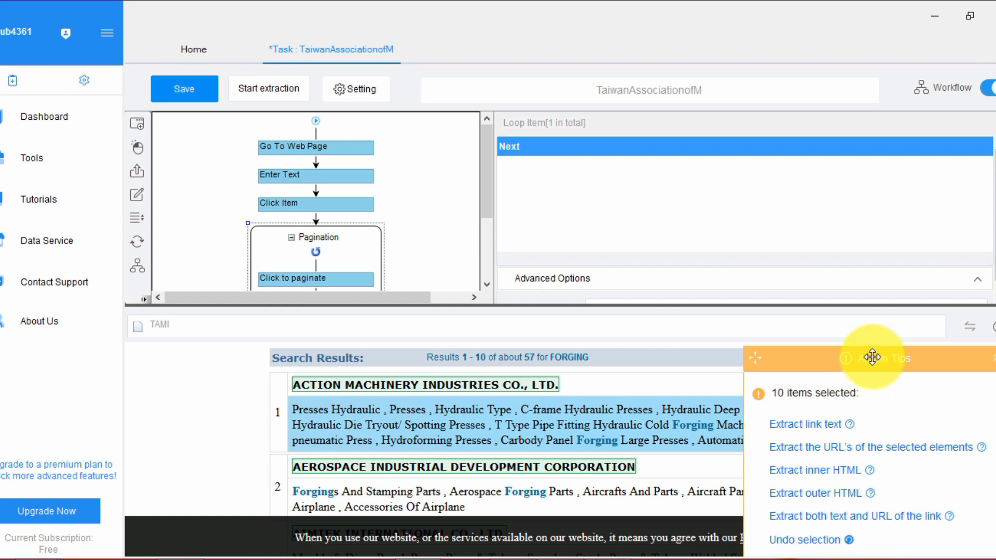
left_click_drag(871, 357, 875, 302)
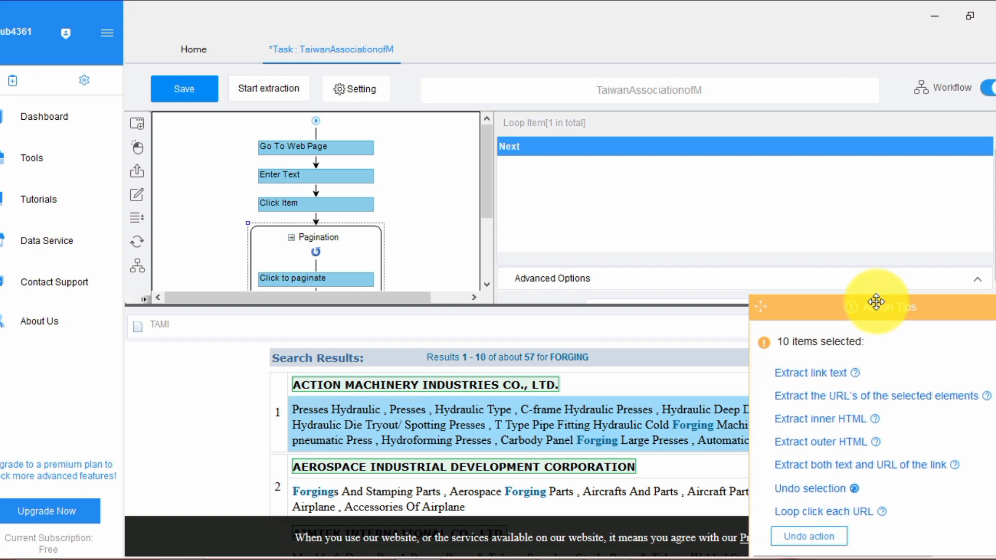
Step: Set the selected company name links to loop-click each URL
left_click(836, 510)
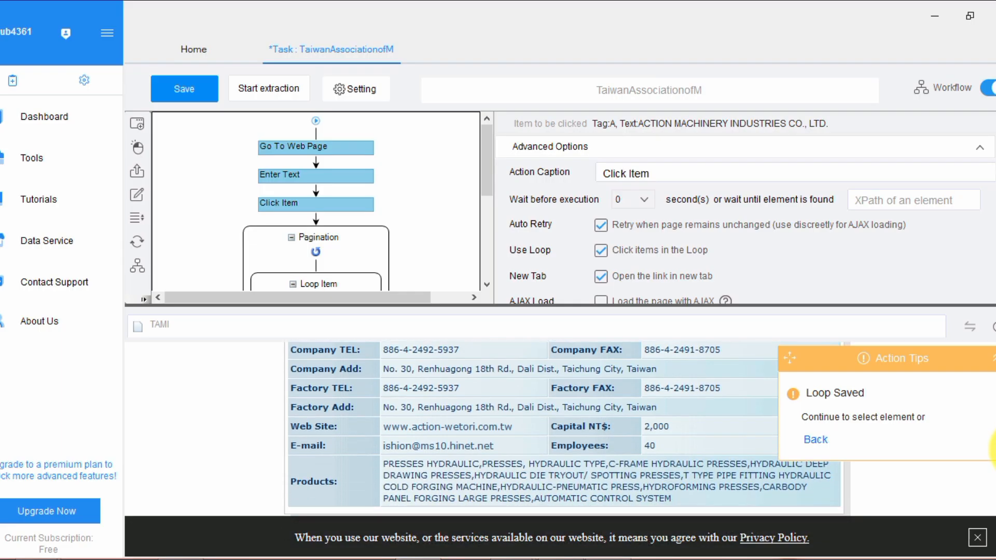
left_click_drag(995, 448, 995, 429)
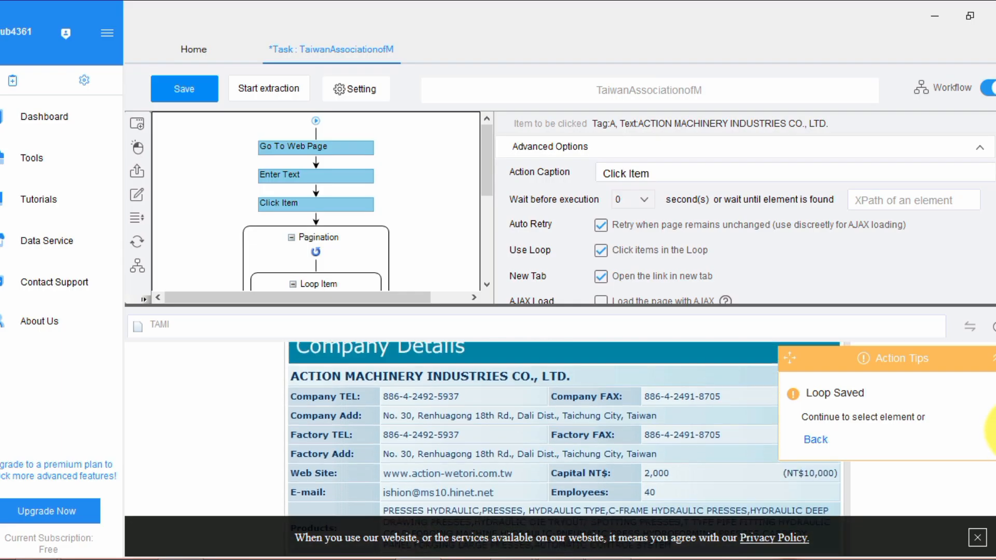
Step: Select the company name on the details page and extract its text as a data field
left_click(528, 379)
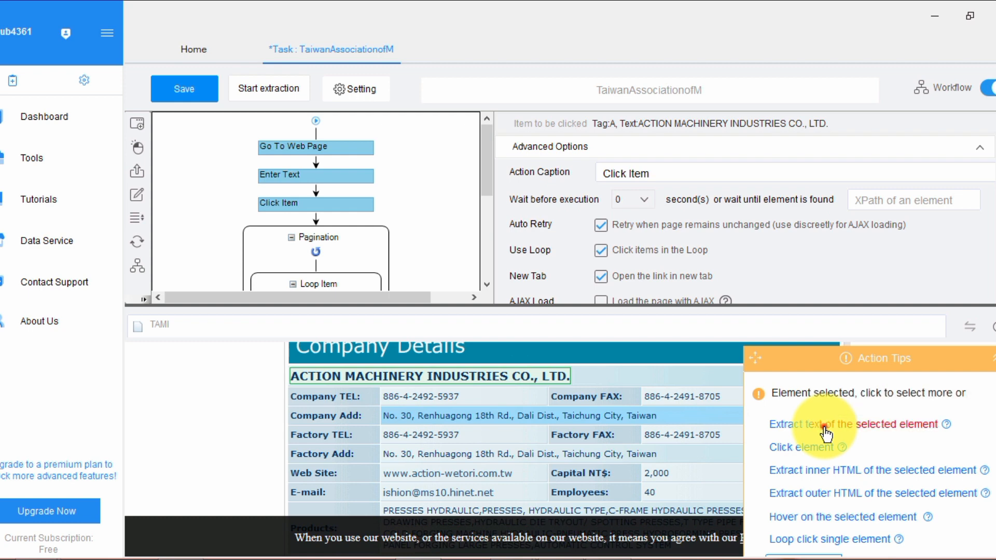
left_click(825, 430)
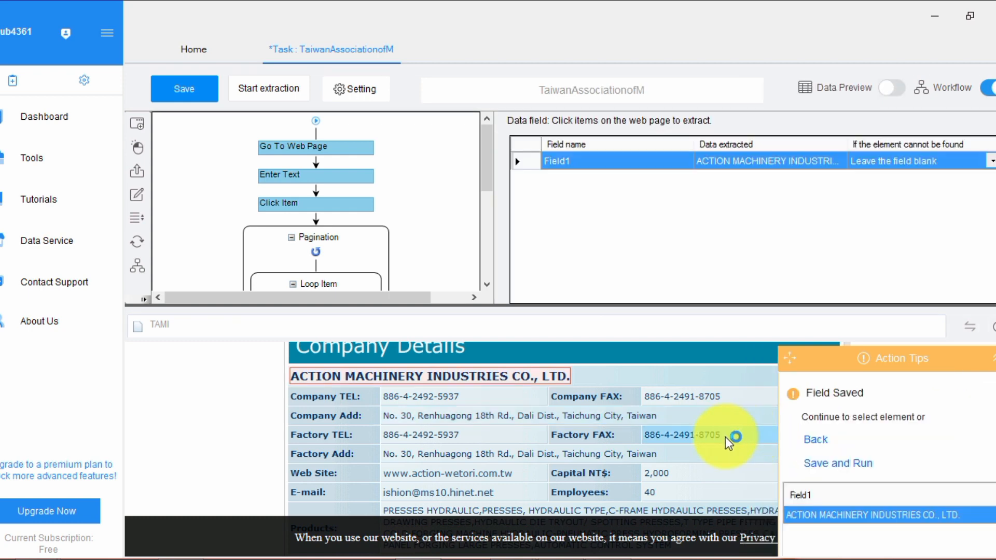
Step: Extract the text of the company's Web Site link and E-mail link as two more data fields
left_click(442, 474)
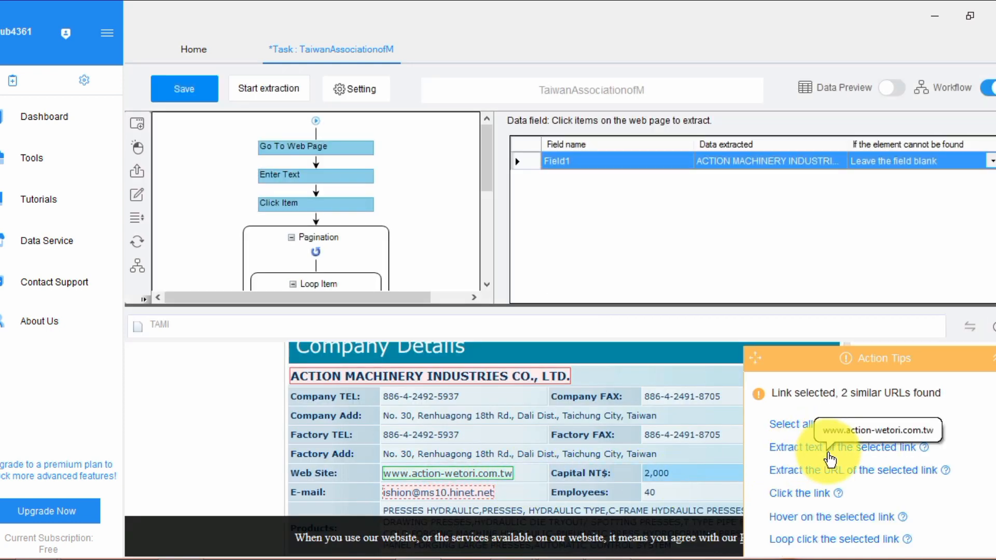
left_click(830, 452)
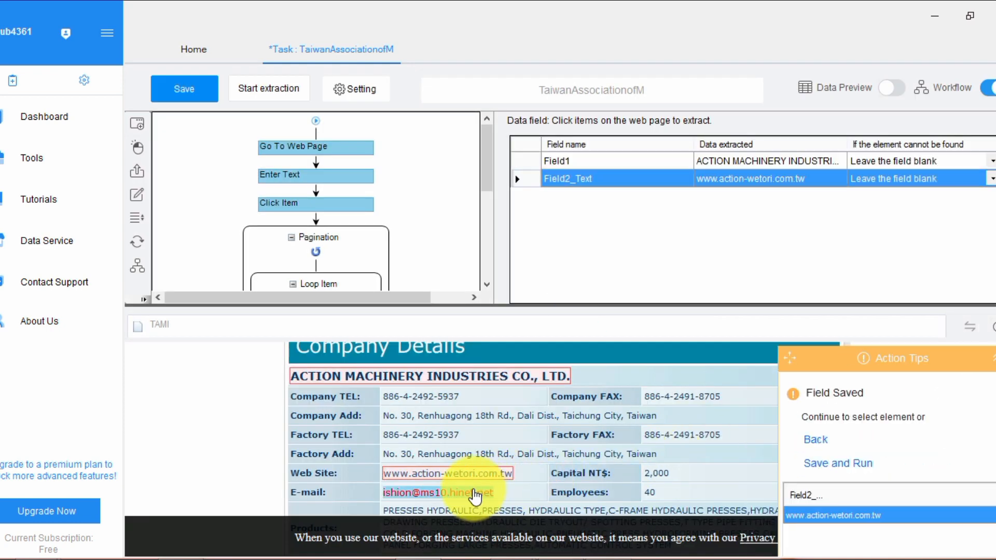
left_click(473, 493)
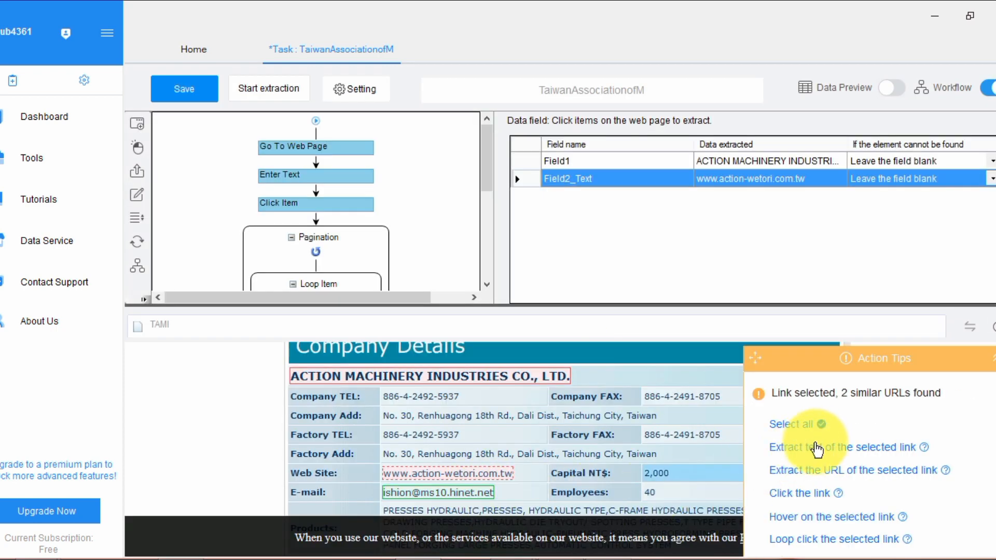
left_click(815, 457)
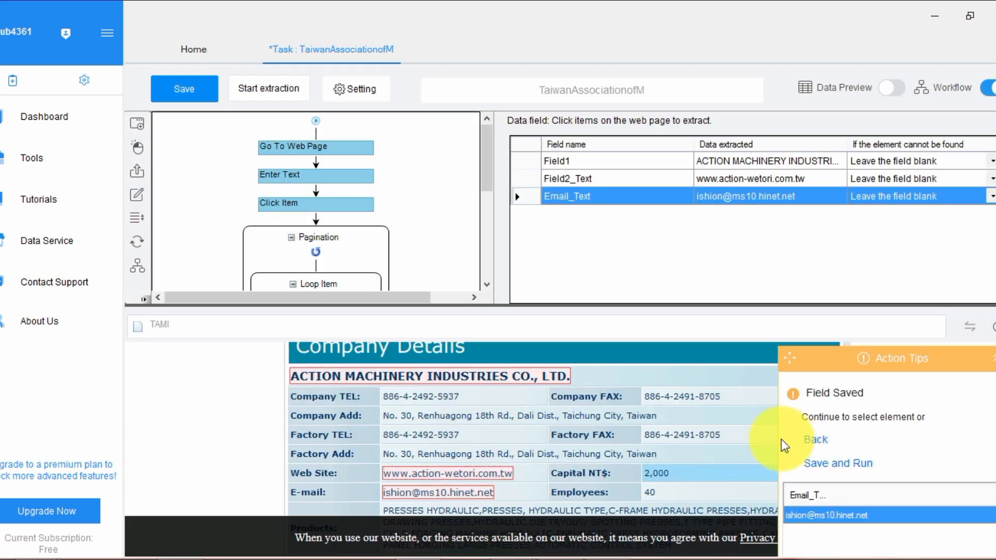
Step: Rename the website field to Website and the e-mail field to Email
left_click(629, 178)
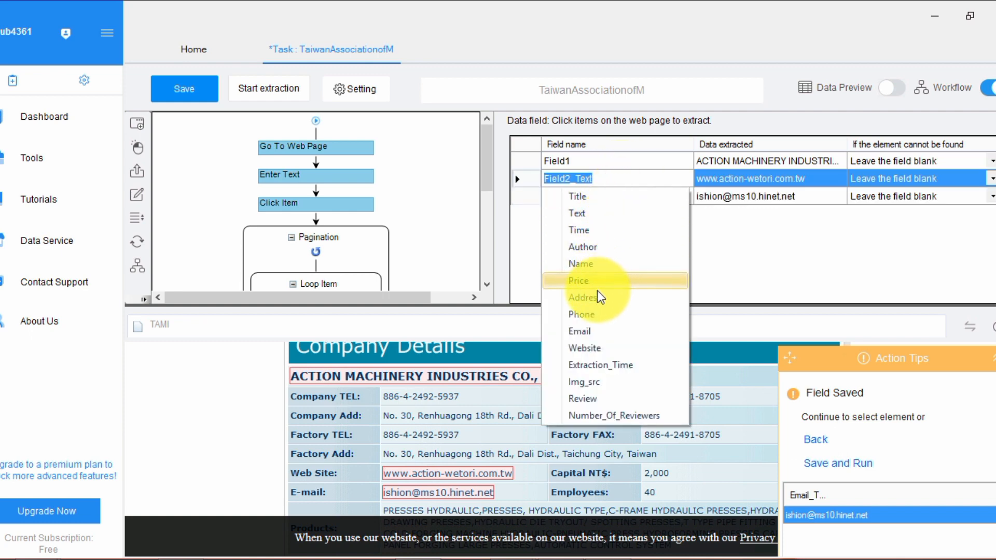
left_click(597, 328)
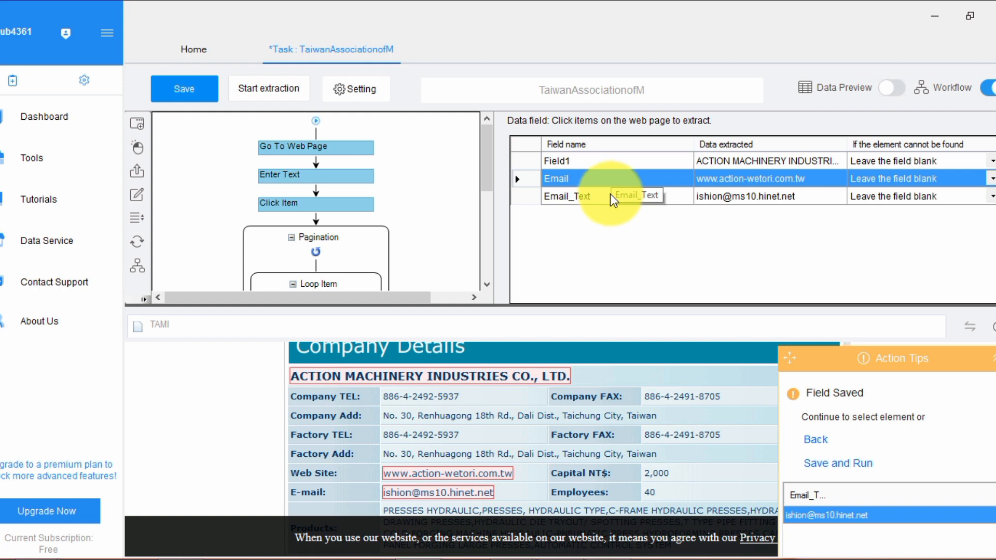
left_click(610, 179)
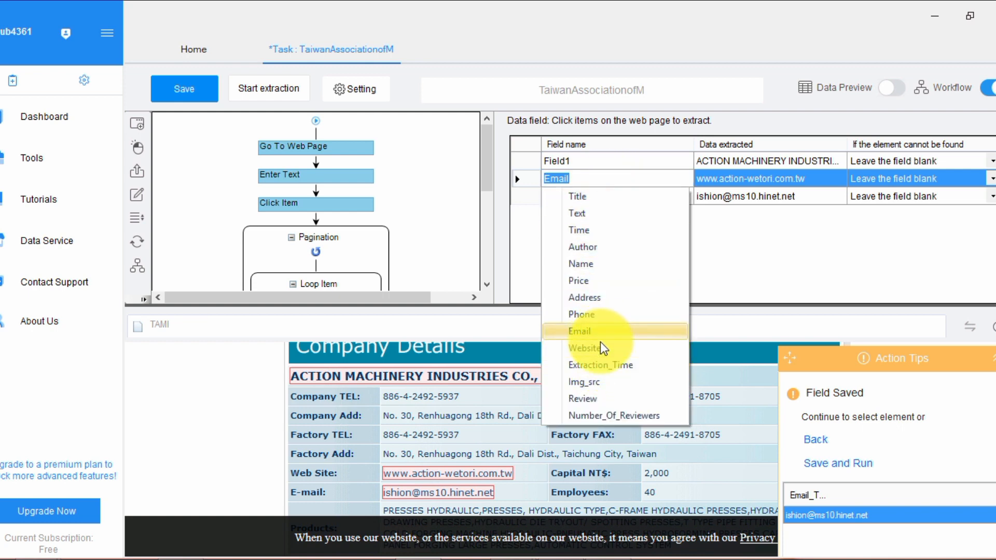
left_click(601, 348)
left_click(612, 196)
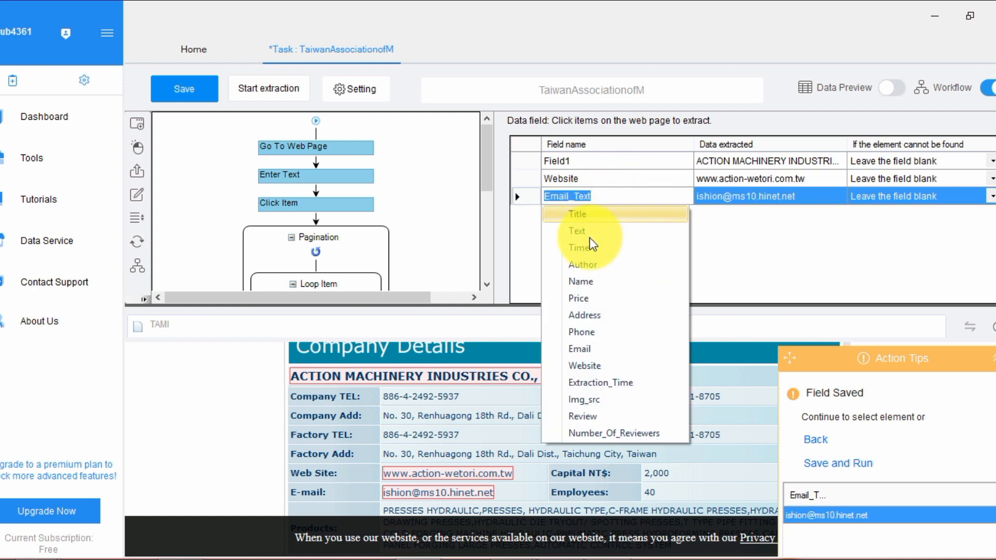
left_click(591, 351)
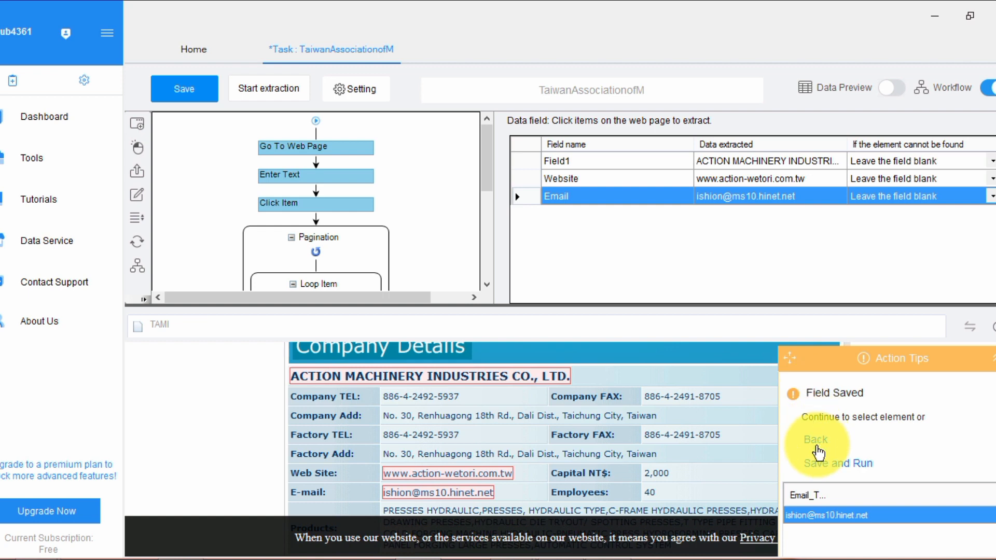
Step: Save the task and run it as a local extraction
left_click(822, 466)
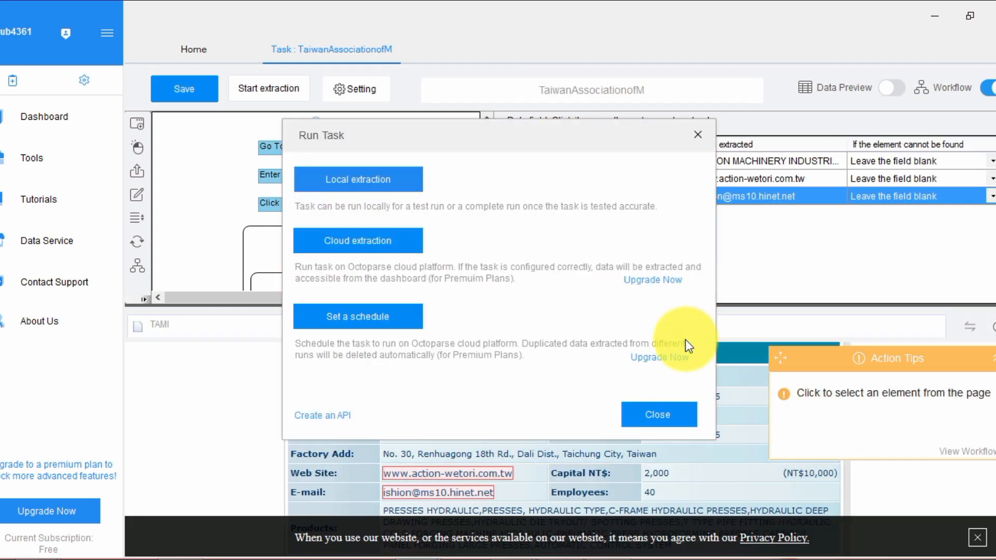
left_click(358, 183)
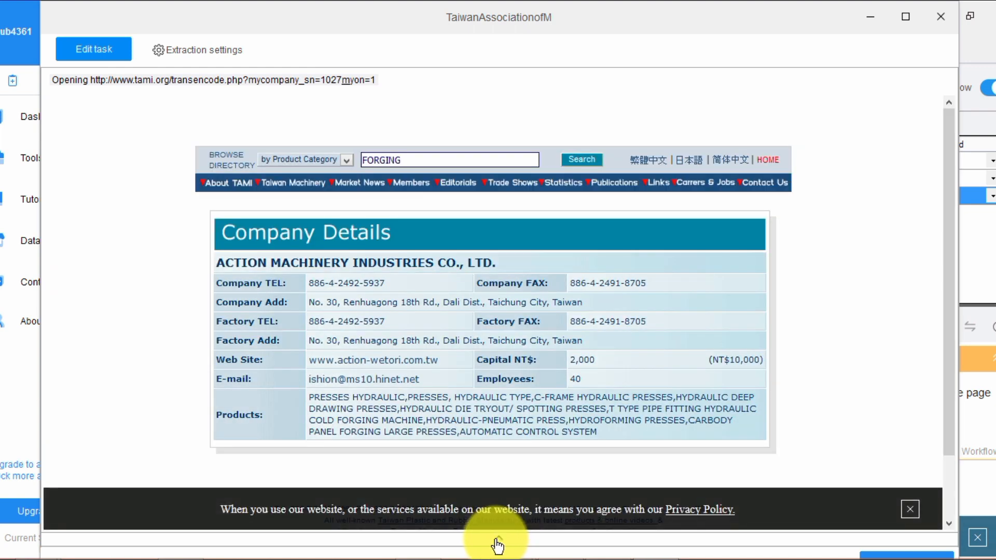
Step: Monitor the running extraction's data alongside the Forging results list on the TAMI site
left_click(497, 543)
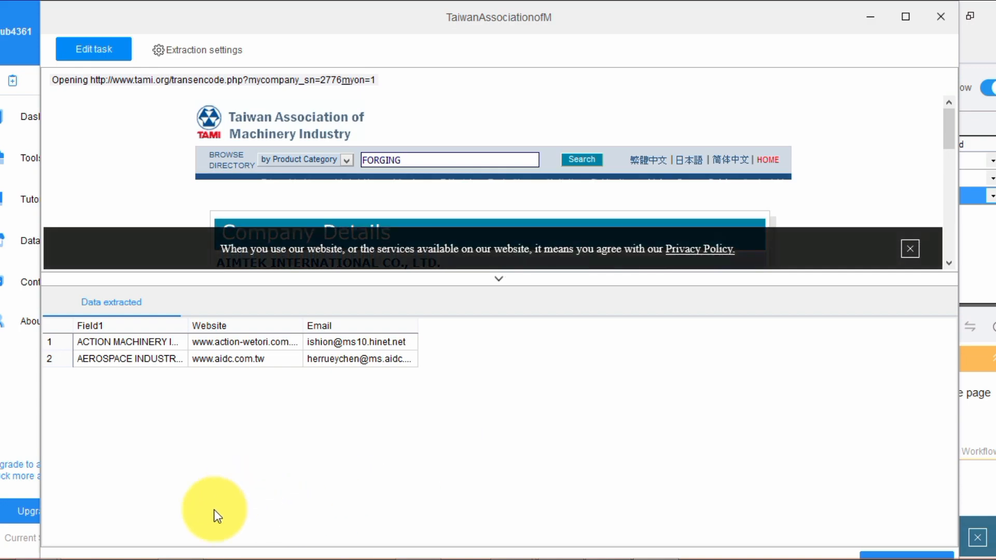
left_click(193, 559)
left_click(401, 5)
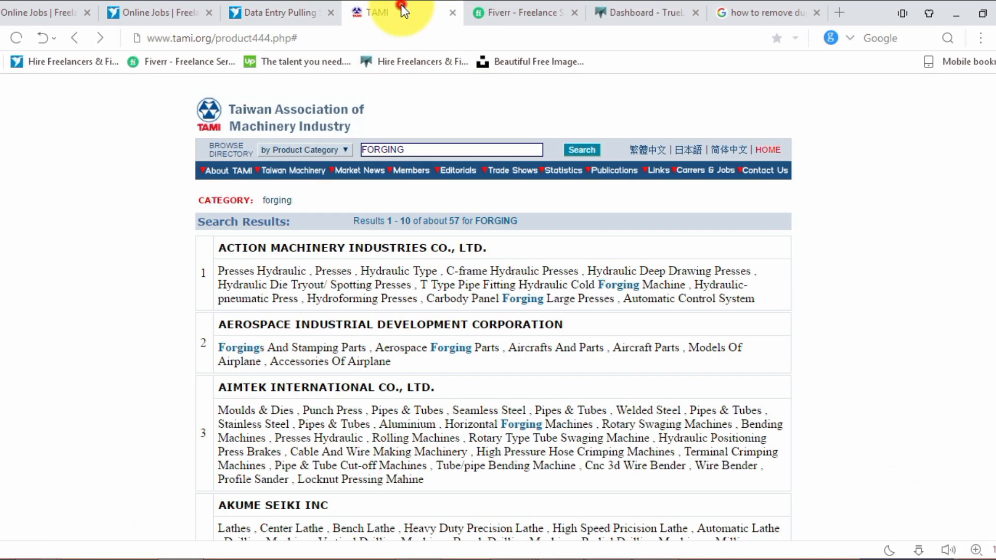
scroll(411, 166, "down", 12)
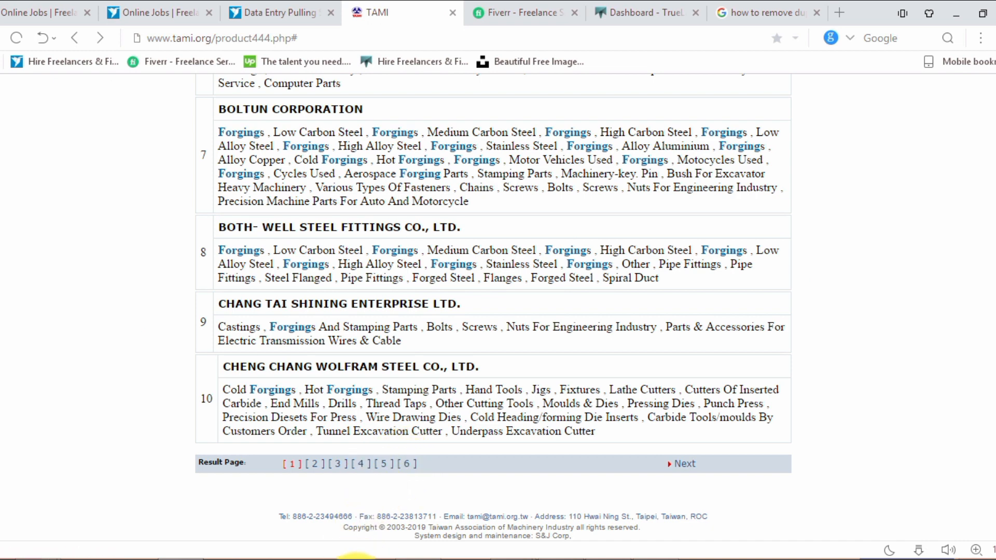
left_click(647, 559)
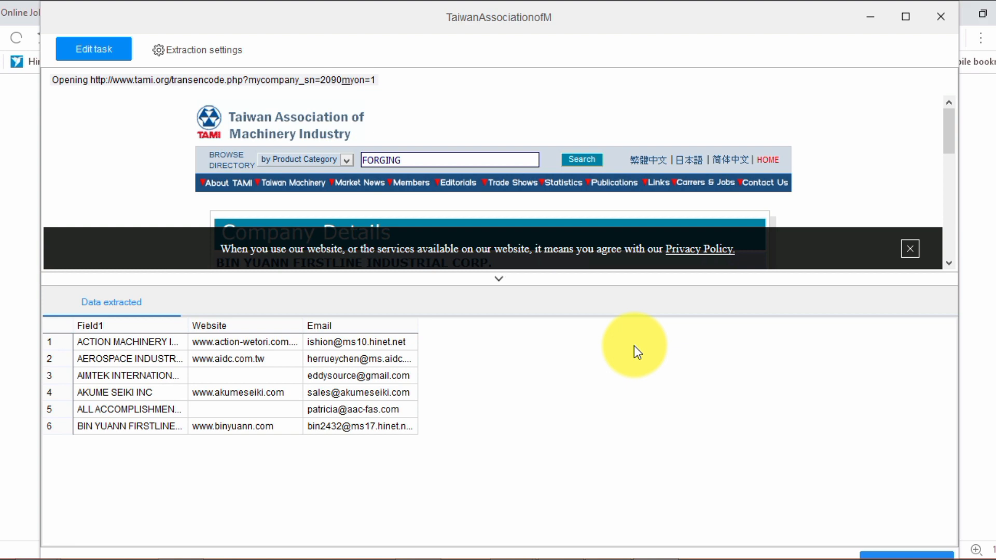
mouse_move(624, 1)
left_mouse_down()
mouse_move(609, 1)
mouse_move(619, 1)
left_mouse_up()
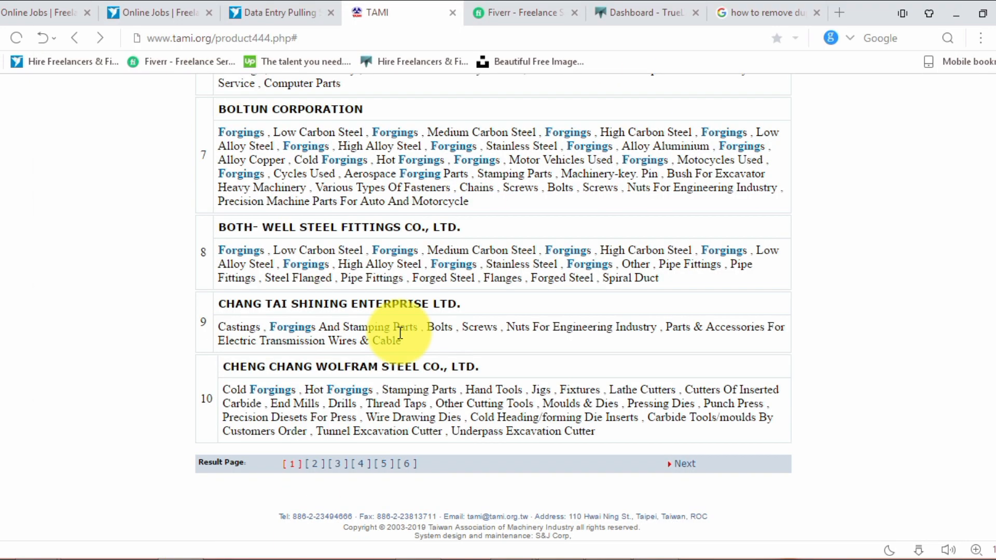
left_click(648, 559)
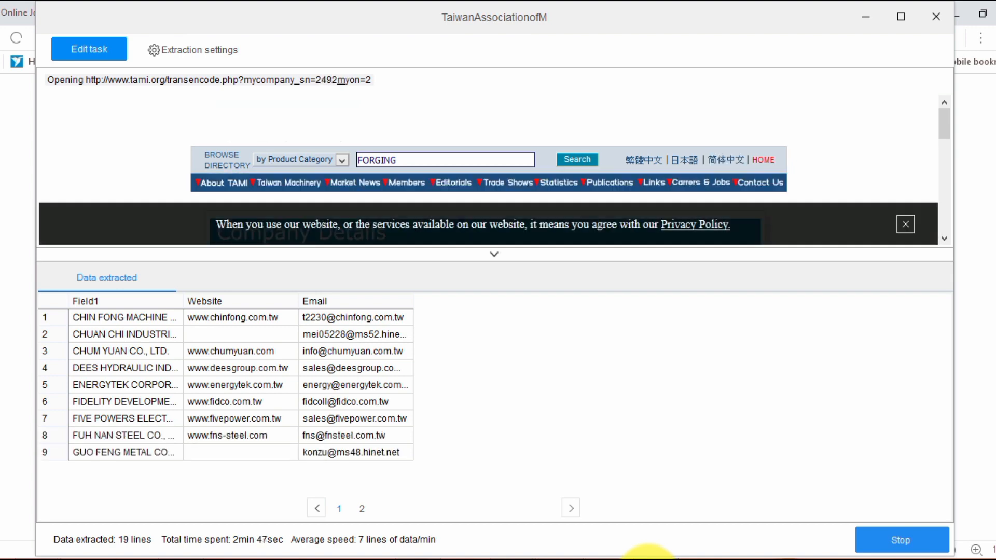
left_click(493, 253)
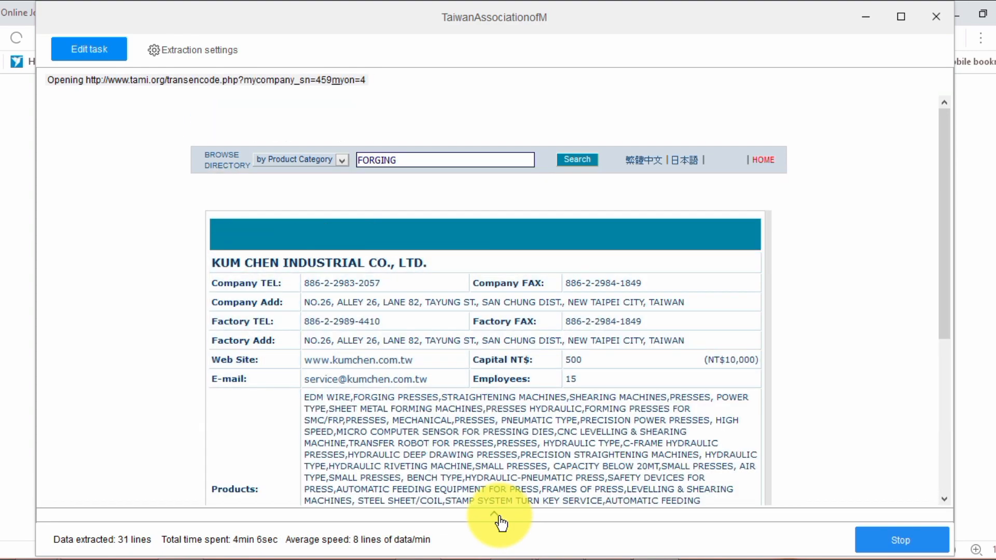
left_click(497, 516)
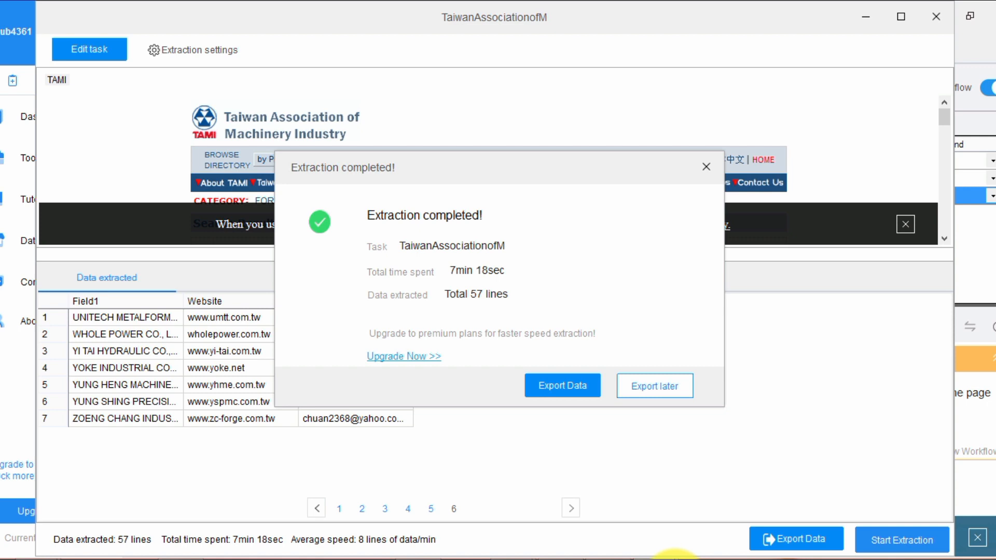
Step: Export the extracted data as an Excel 2007 (xlsx) file named Forging in the Scraped data folder
left_click(579, 386)
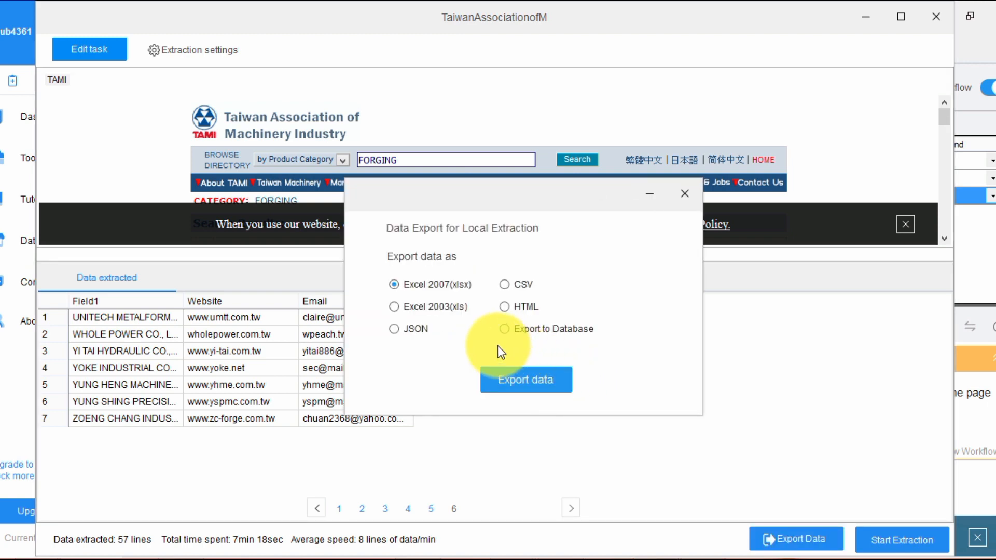
left_click(534, 386)
type("Forging.xlsx")
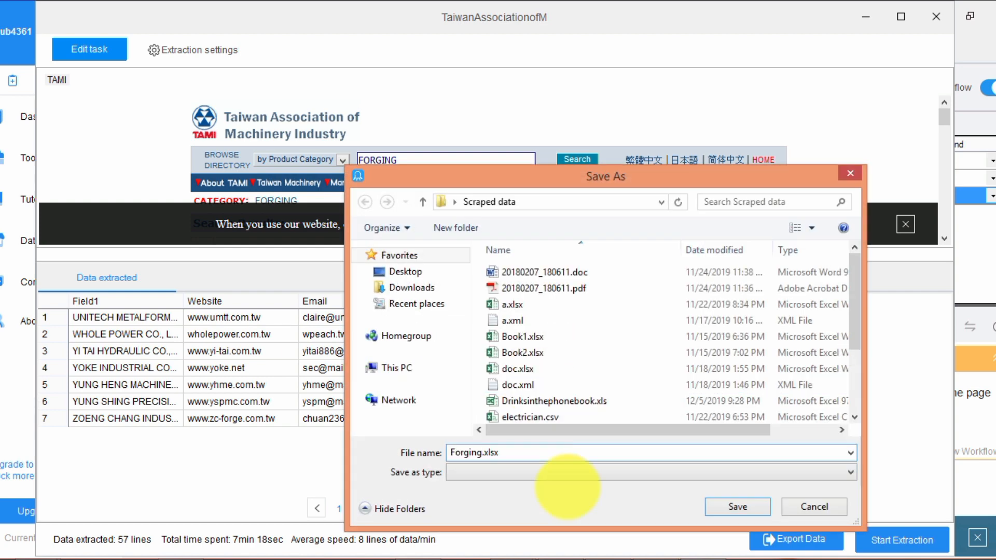
left_click(749, 512)
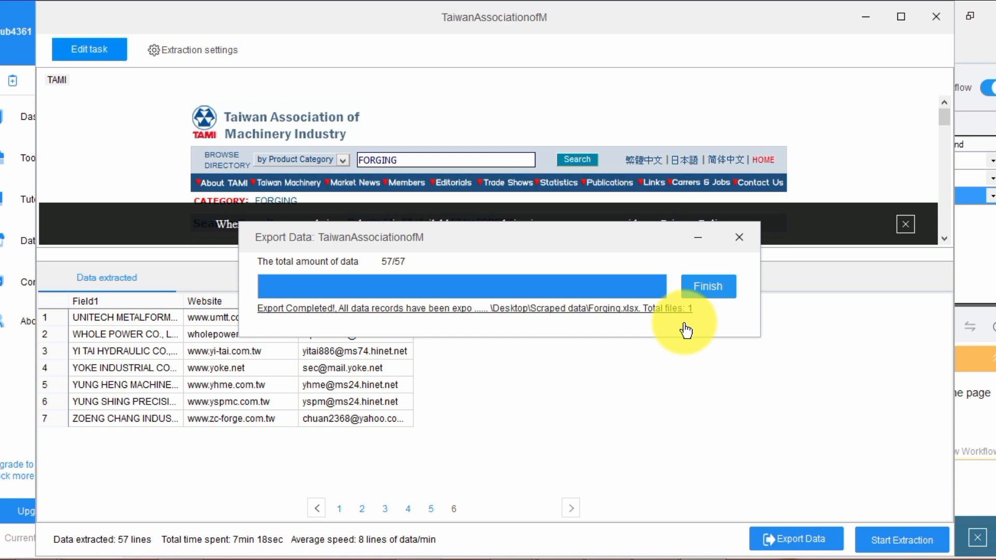
left_click(701, 290)
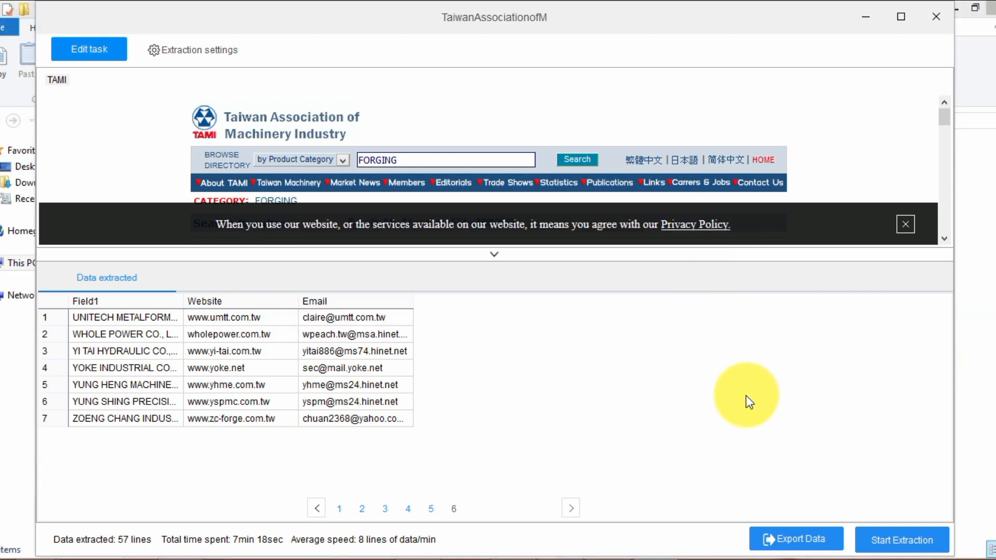
Step: Open Forging.xlsx from the Scraped data folder and scroll through the exported rows
left_click(864, 16)
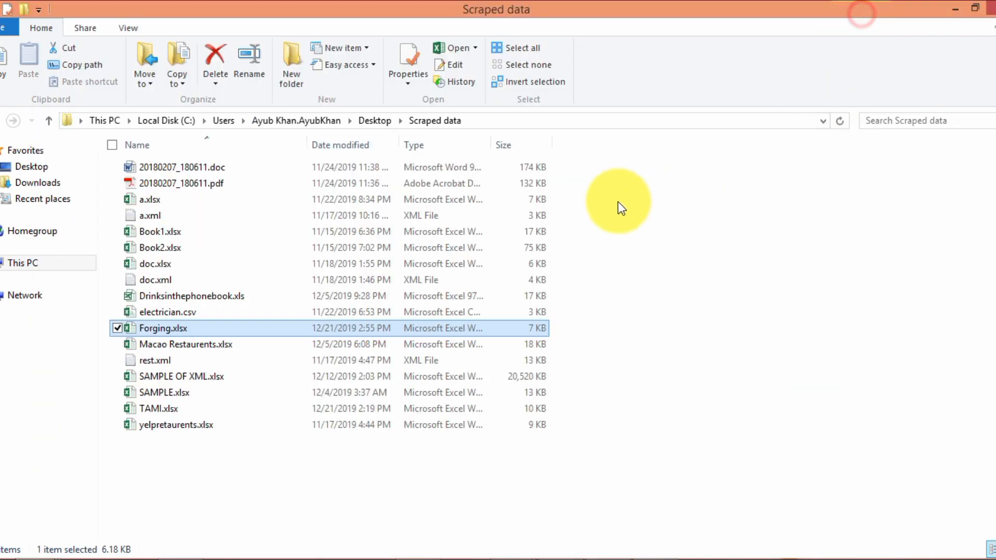
double_click(434, 322)
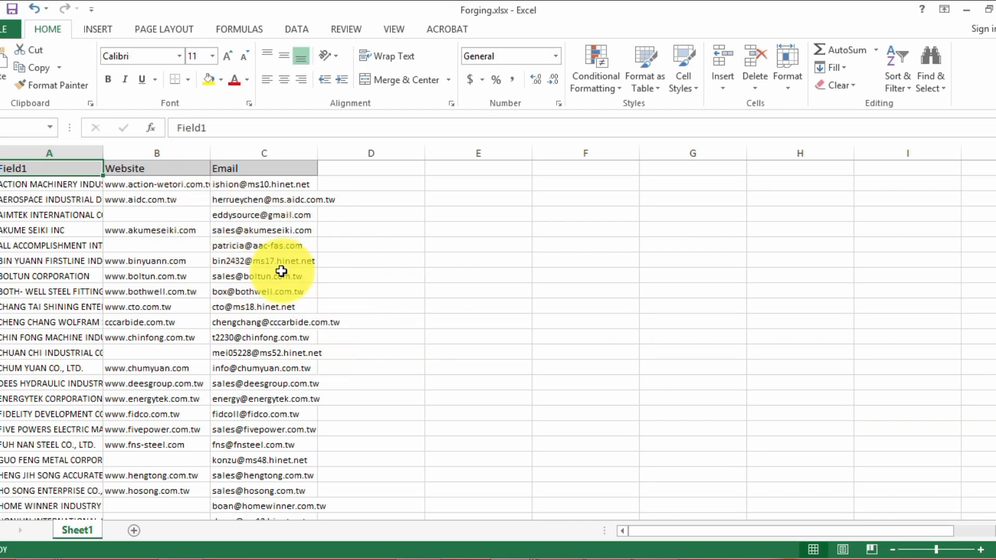
scroll(281, 268, "down", 20)
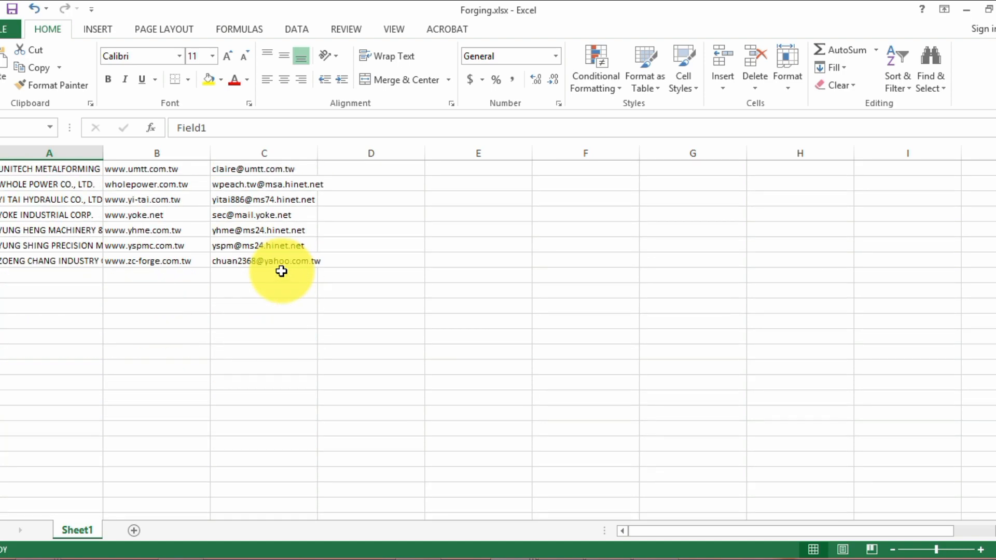